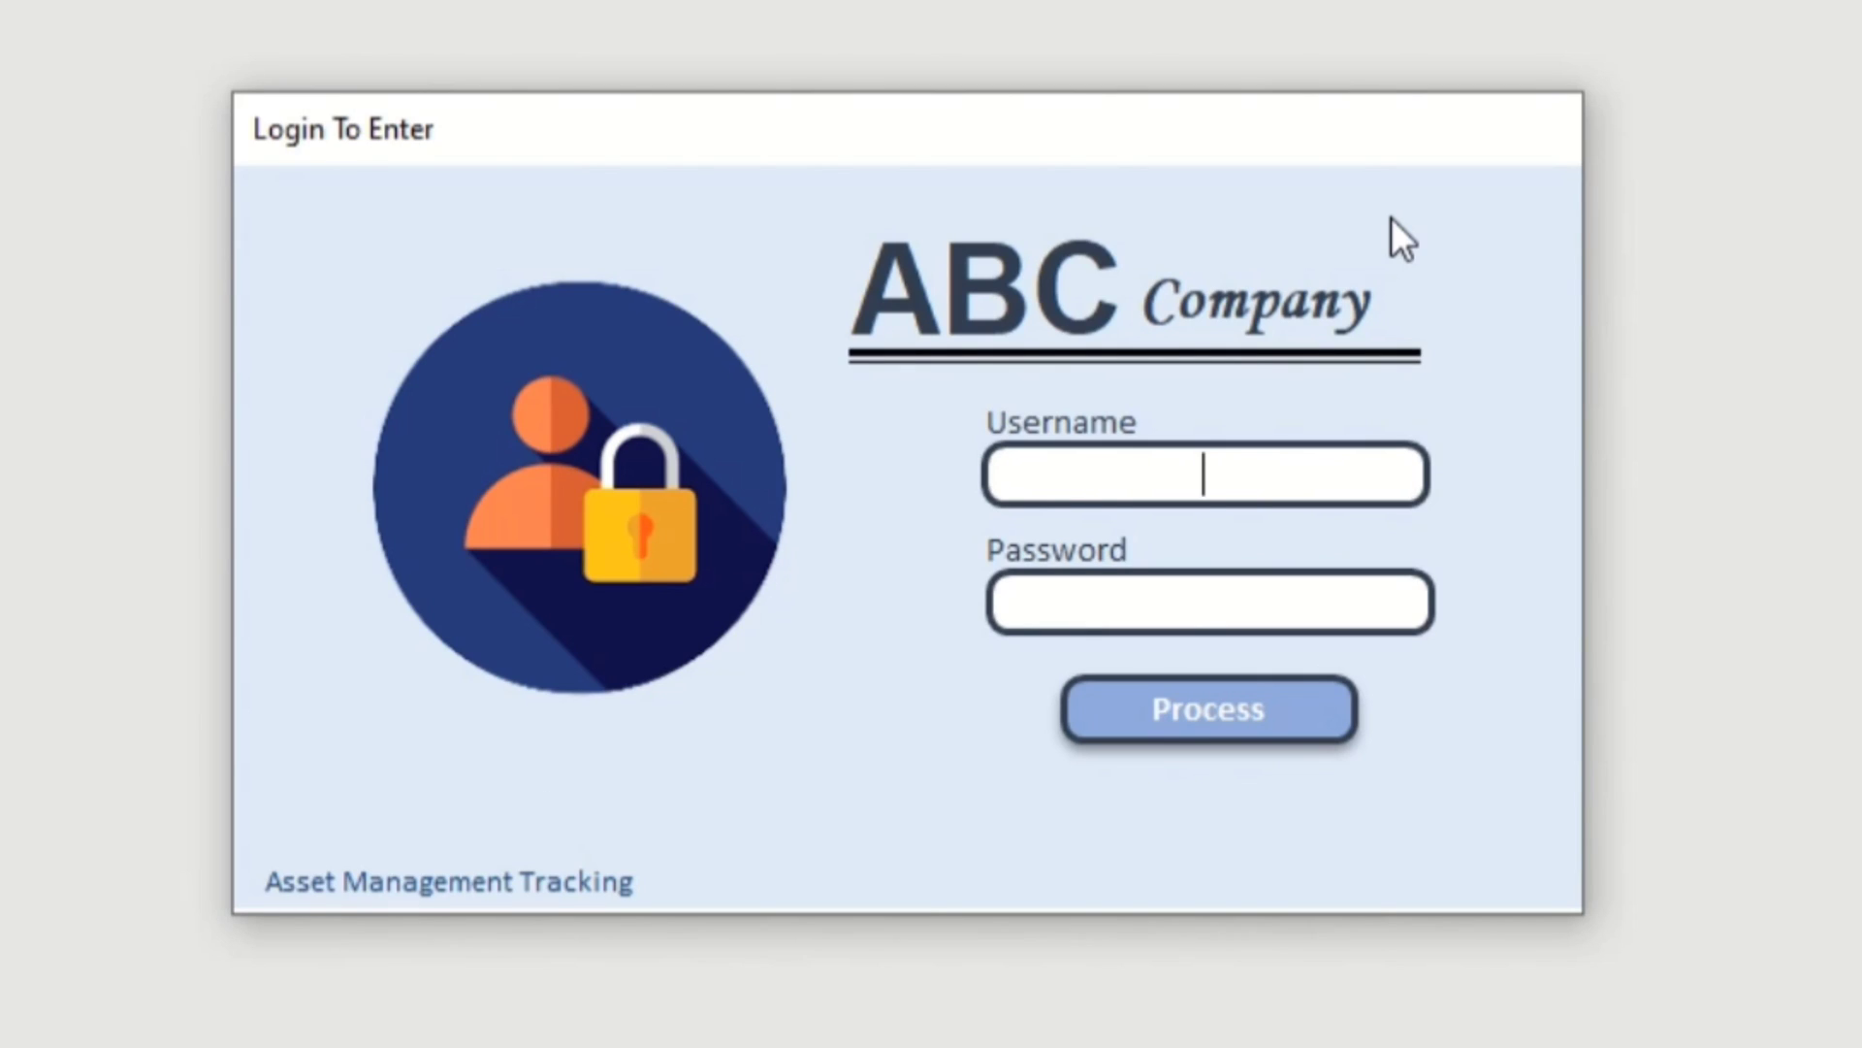
Enter the username and password on the Login To Enter form.
{"action": "type", "text": "Eduardo"}
{"action": "key", "text": "Tab"}
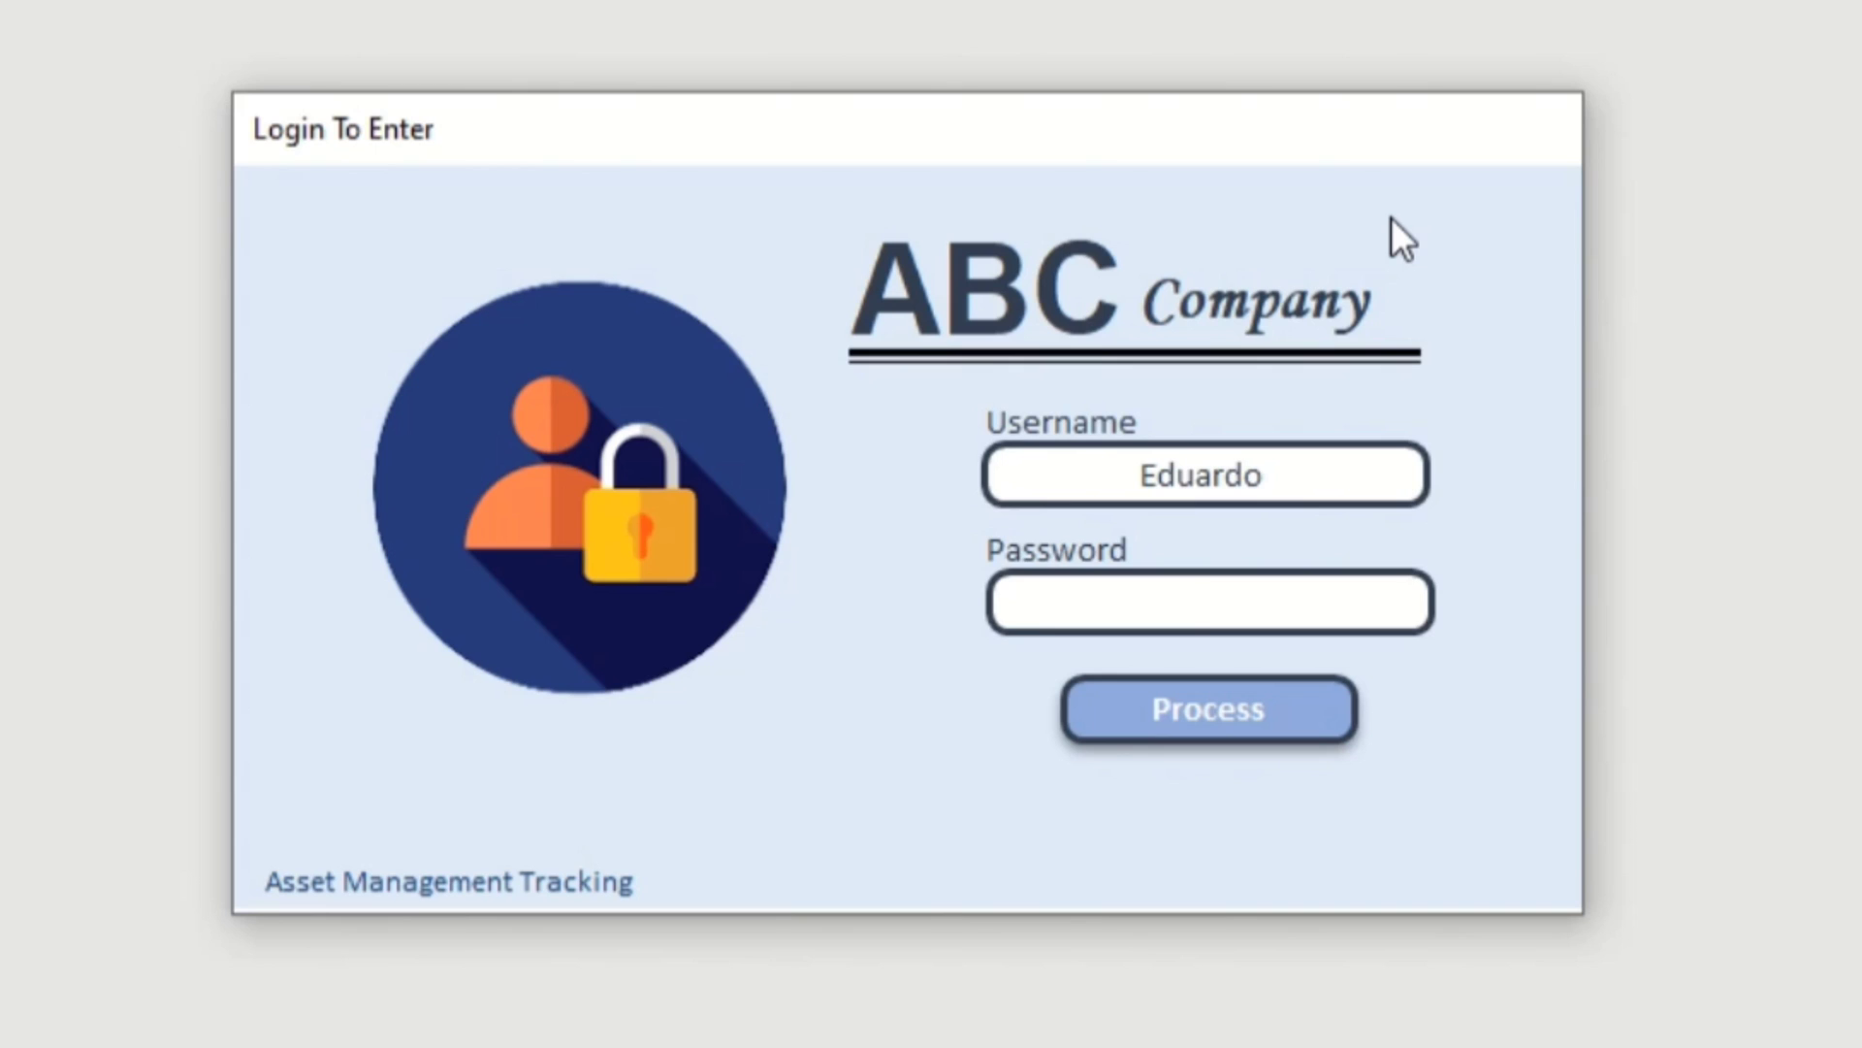
{"action": "type", "text": "****"}
Submit the login and dismiss the 'Access Granted!' message to reach the dashboard.
{"action": "left_click", "coordinate": [1275, 679]}
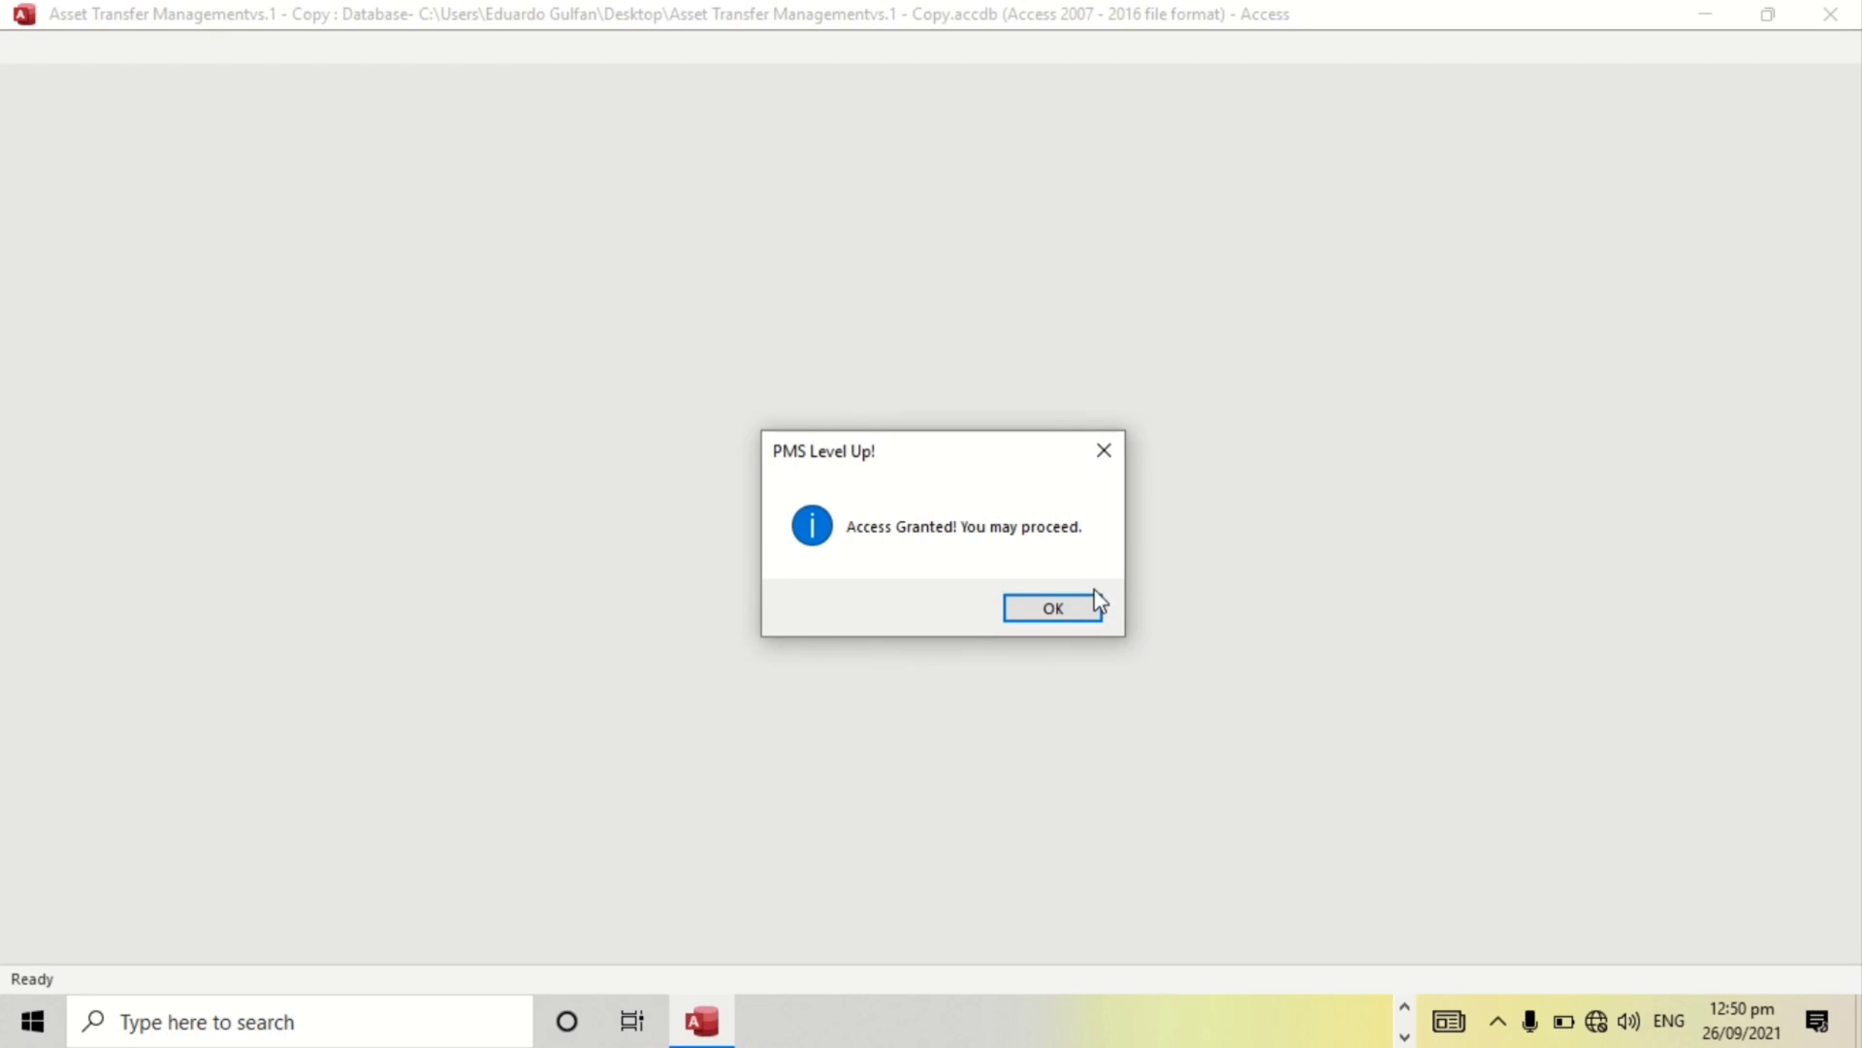
{"action": "left_click", "coordinate": [1094, 596]}
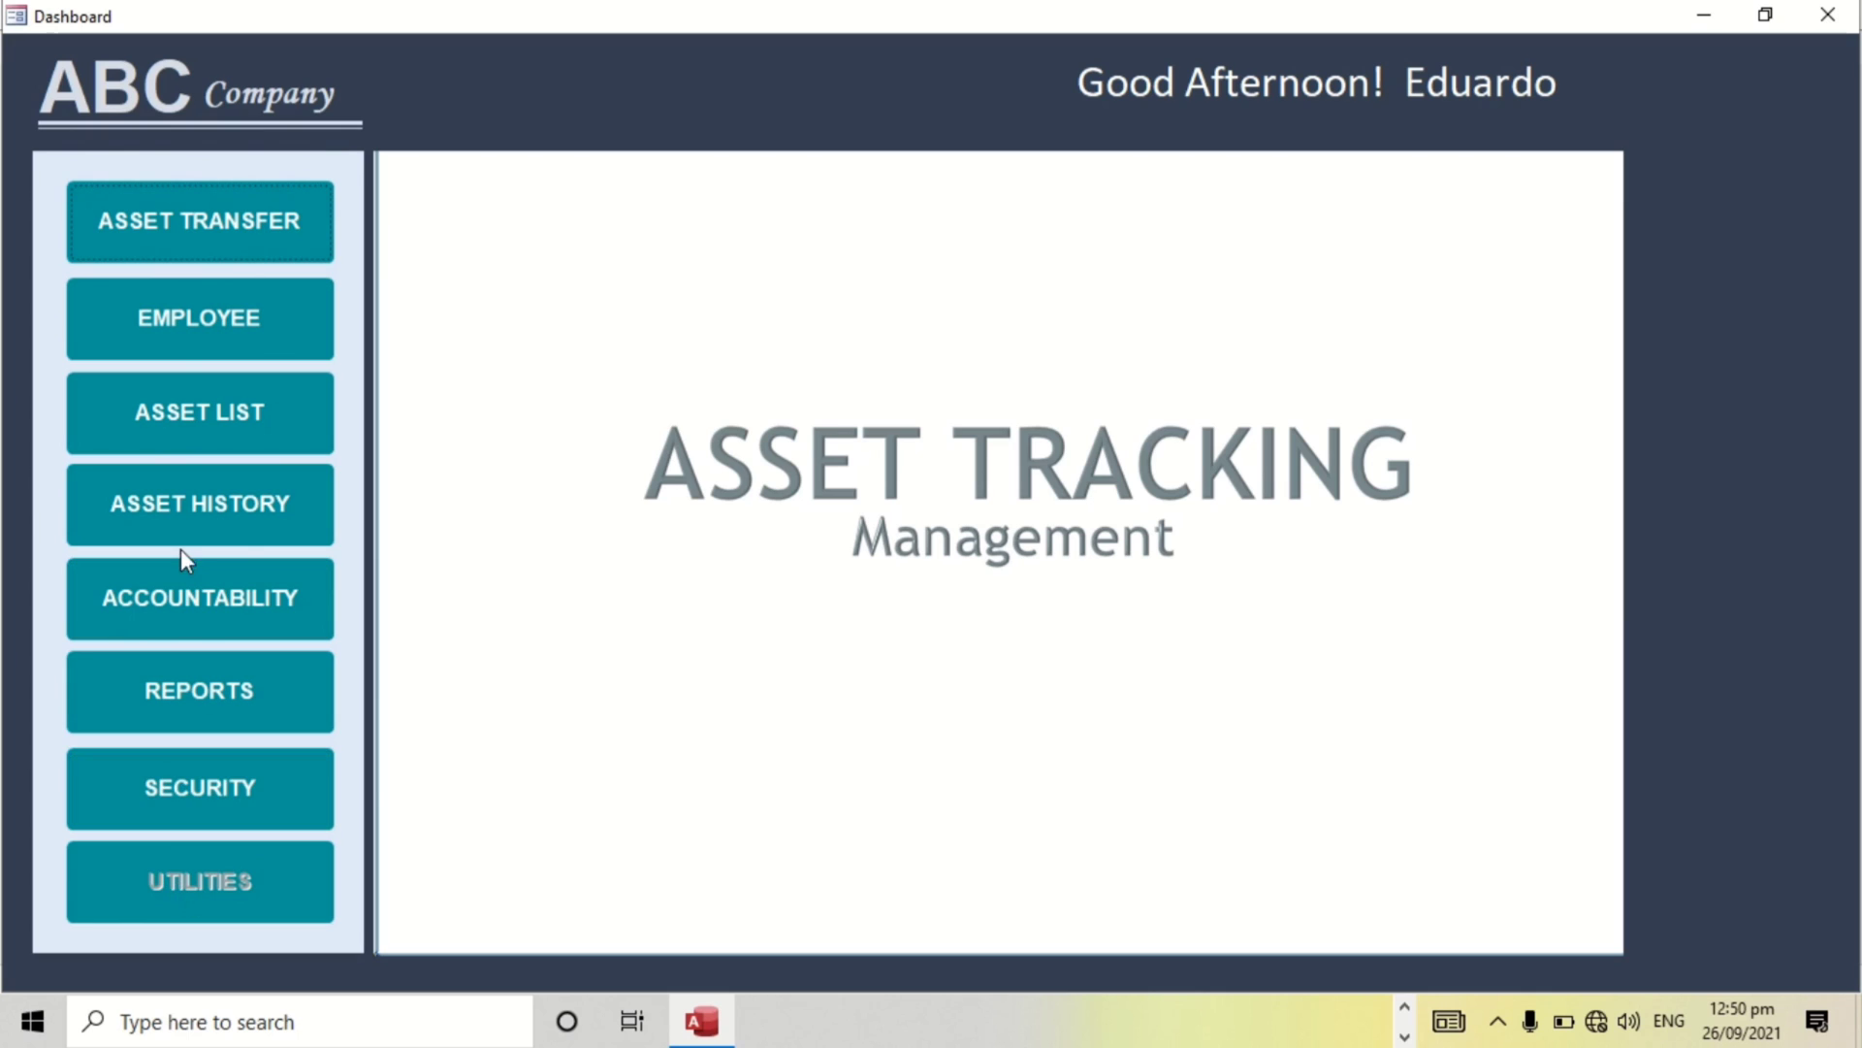
Load an employee's record by picking their ID in the employee Search, then open the Asset List.
{"action": "left_click", "coordinate": [202, 258]}
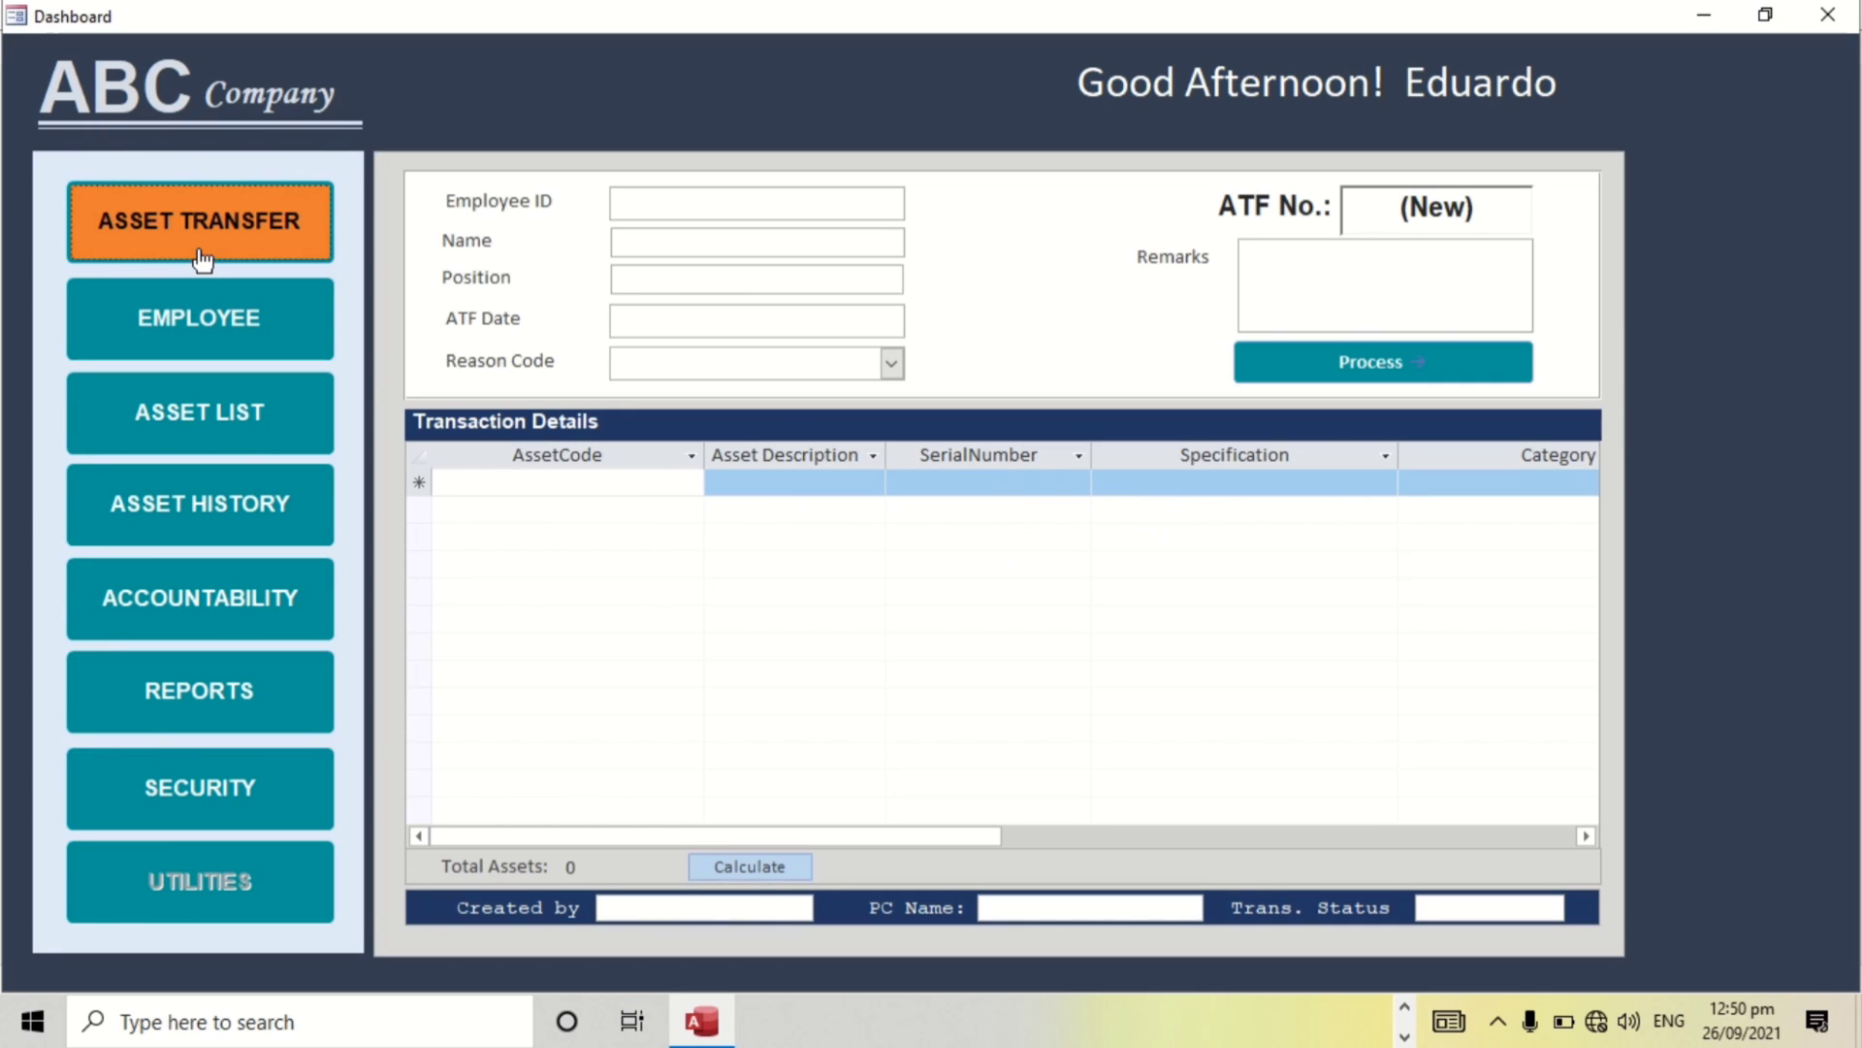
{"action": "left_click", "coordinate": [207, 322]}
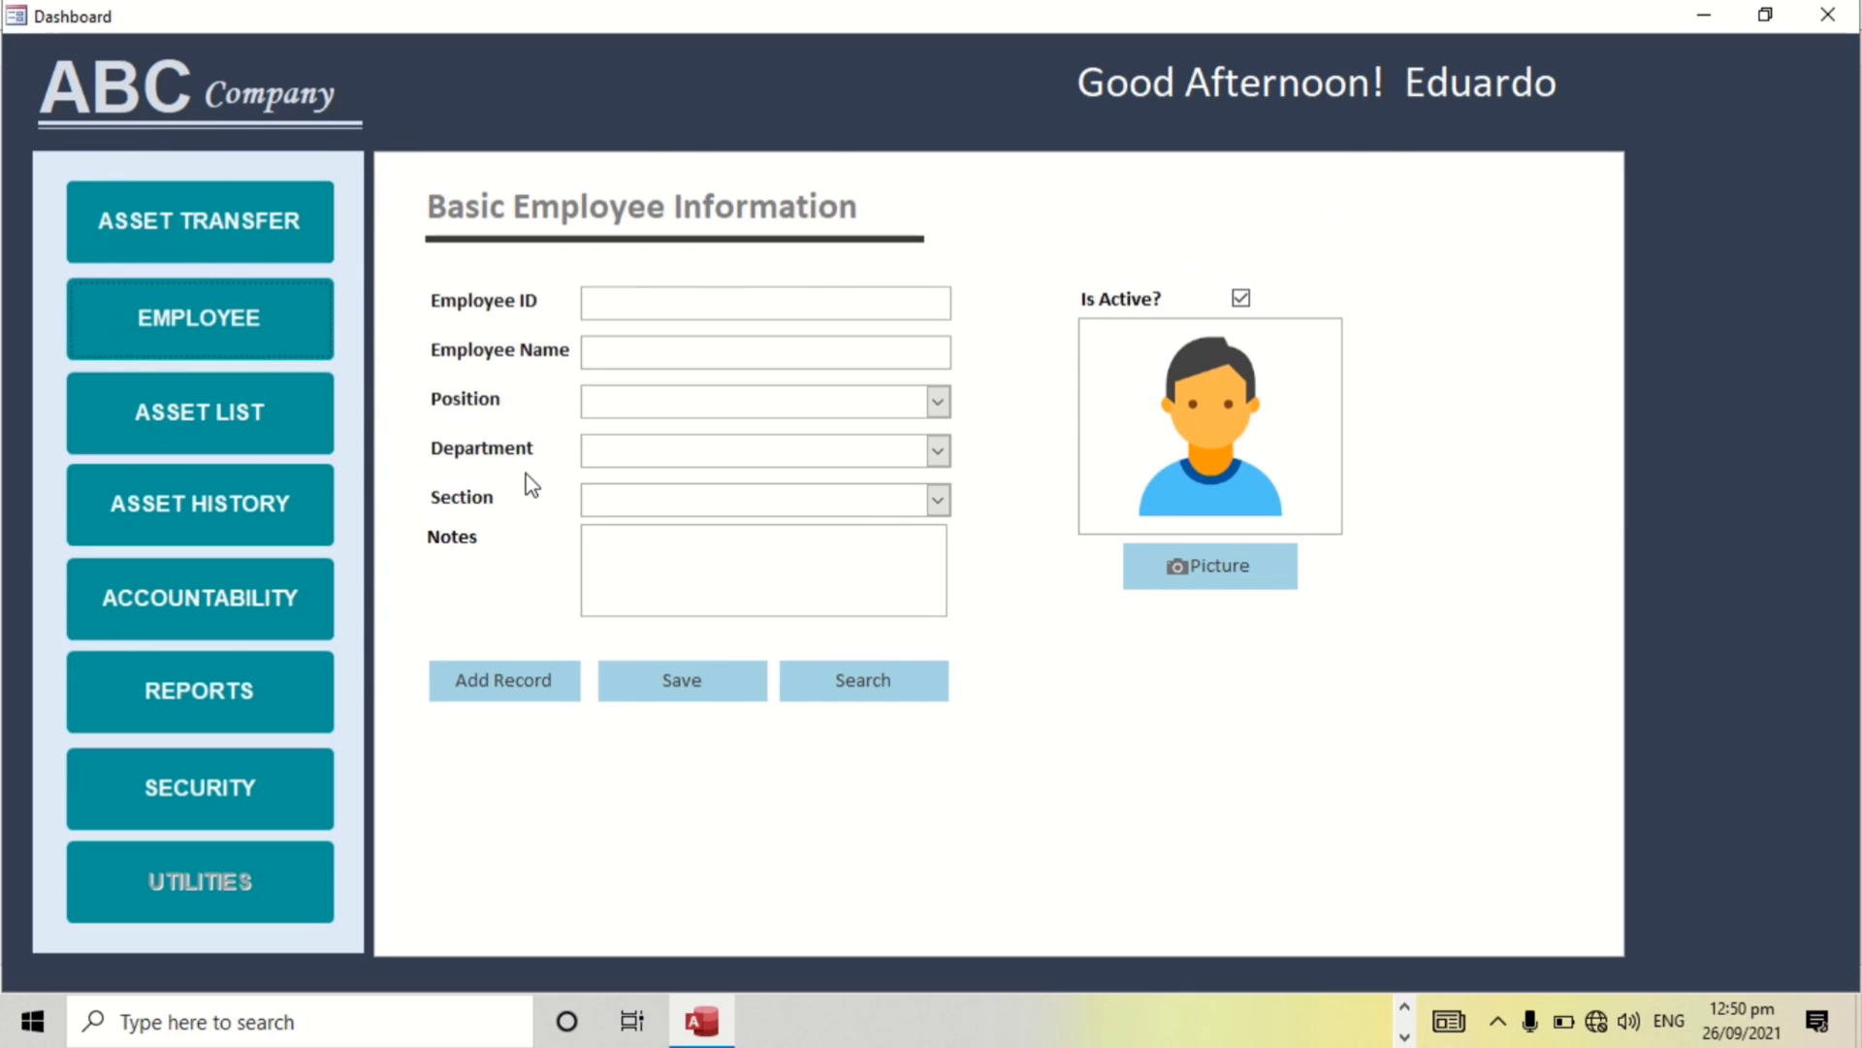
{"action": "left_click", "coordinate": [858, 673]}
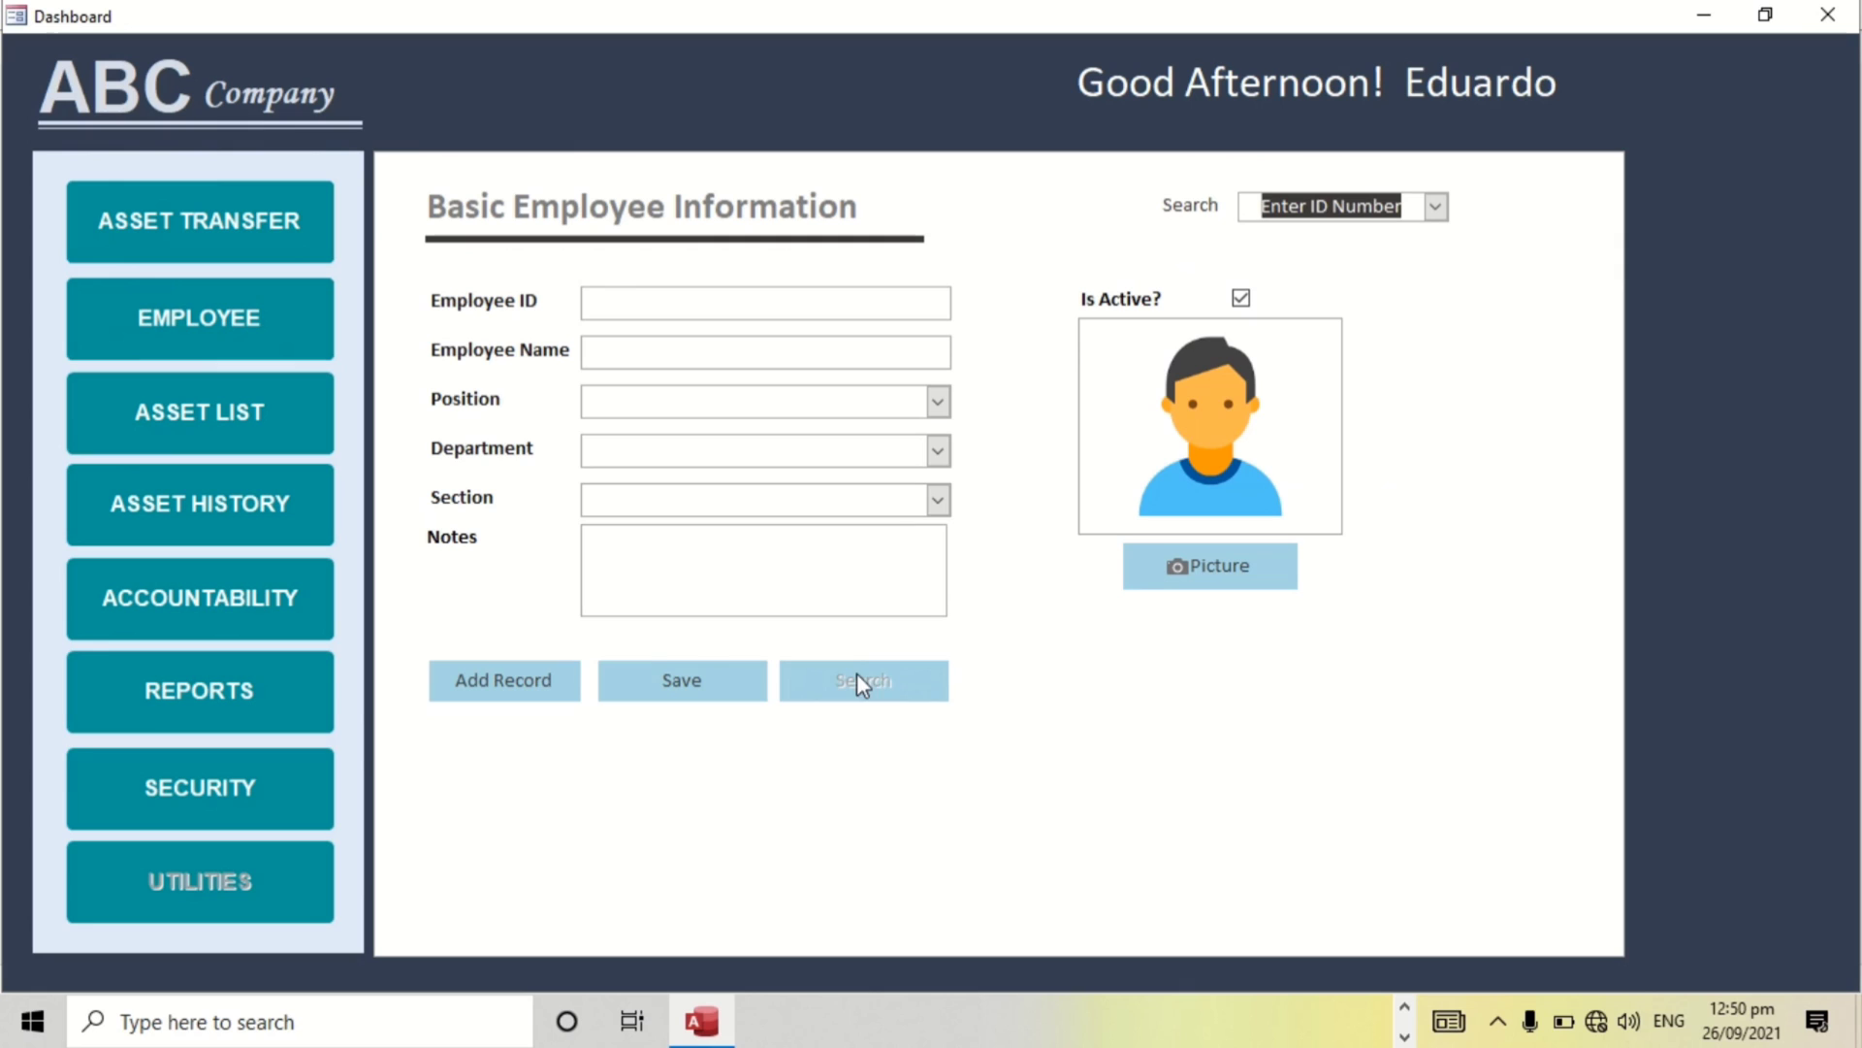
{"action": "left_click", "coordinate": [1436, 207]}
{"action": "left_click", "coordinate": [1346, 444]}
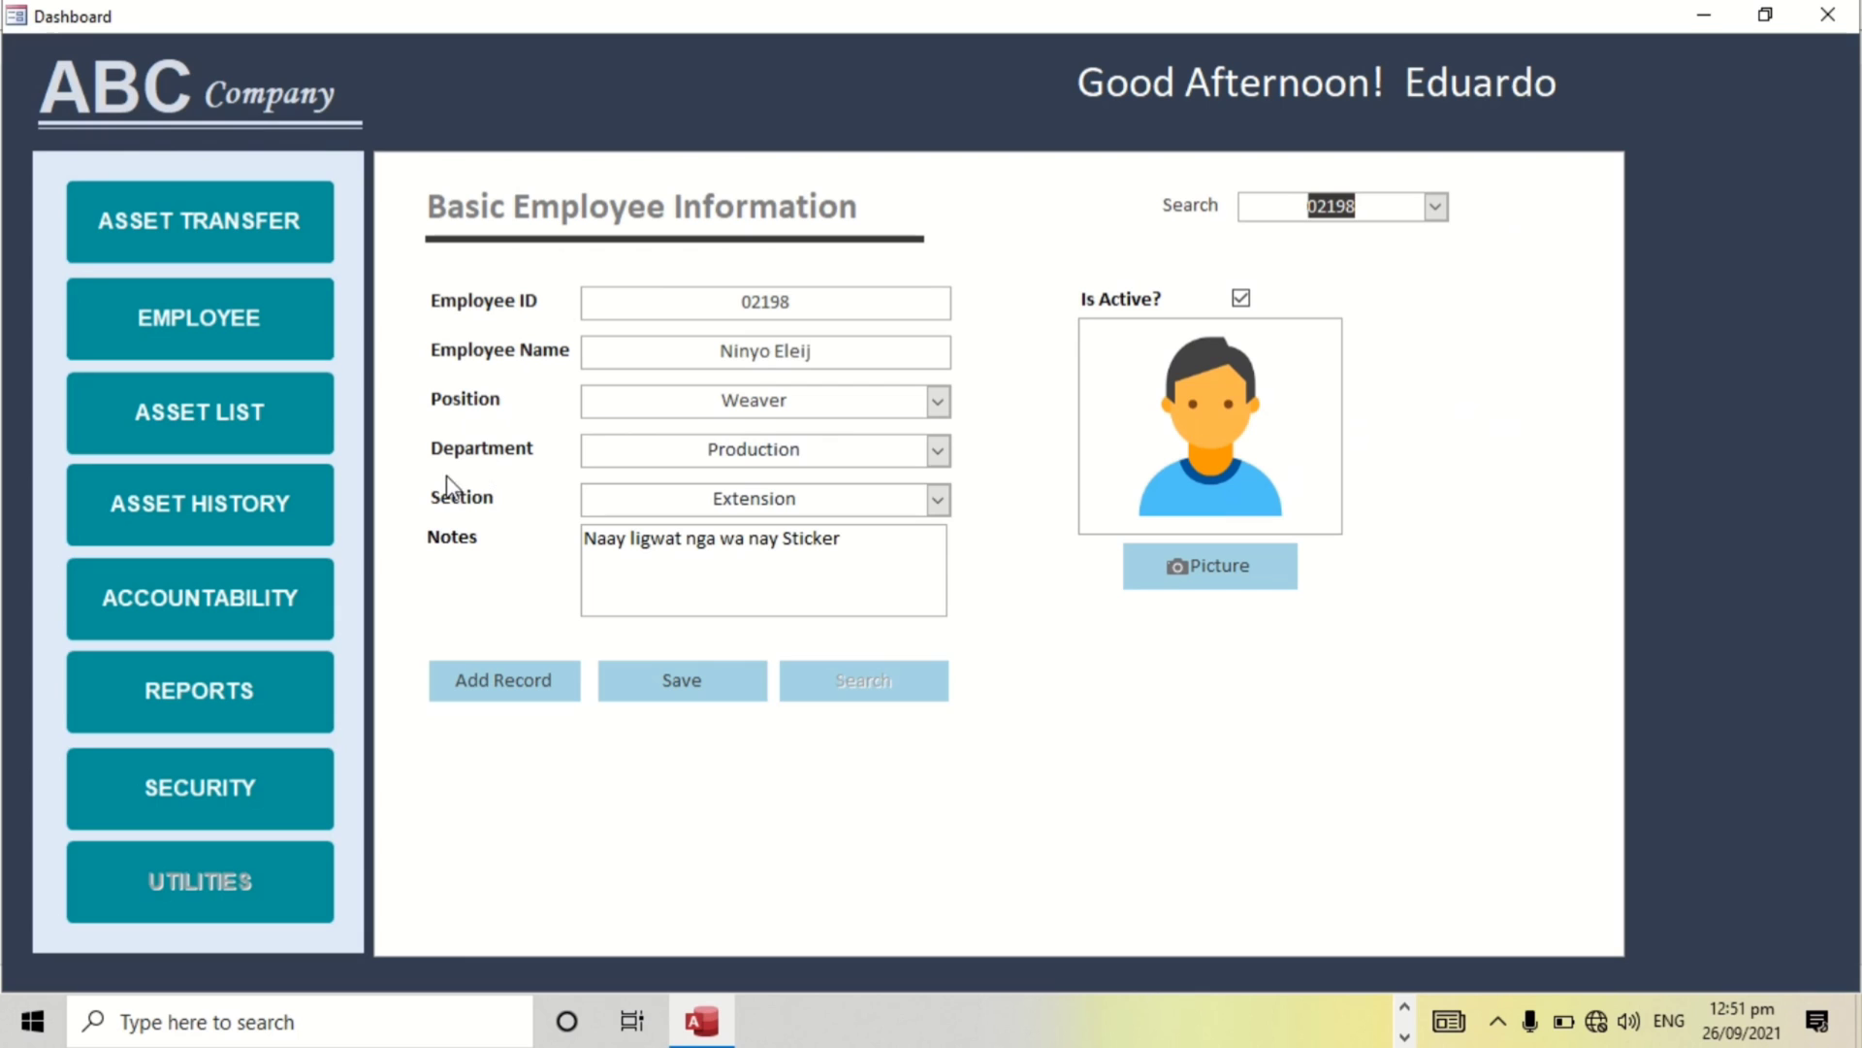
{"action": "left_click", "coordinate": [194, 415]}
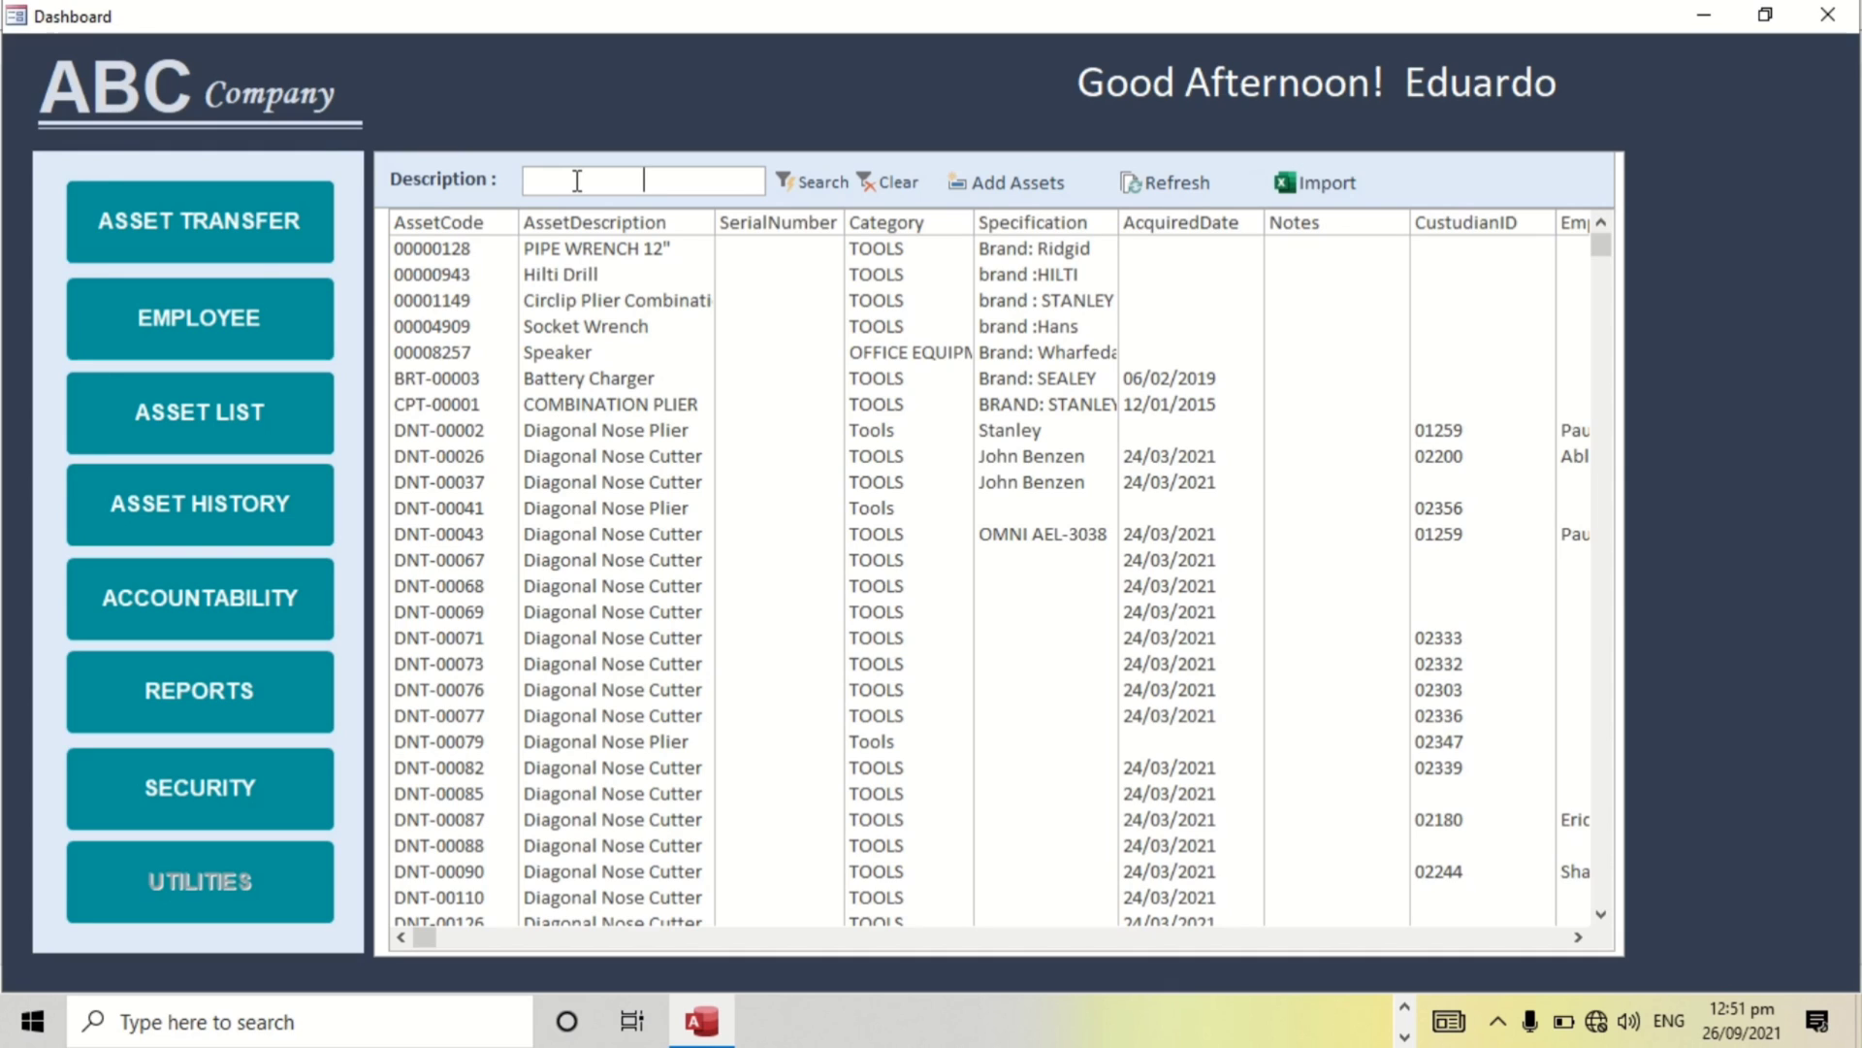
{"action": "type", "text": "Hilti Drill"}
{"action": "key", "text": "Return"}
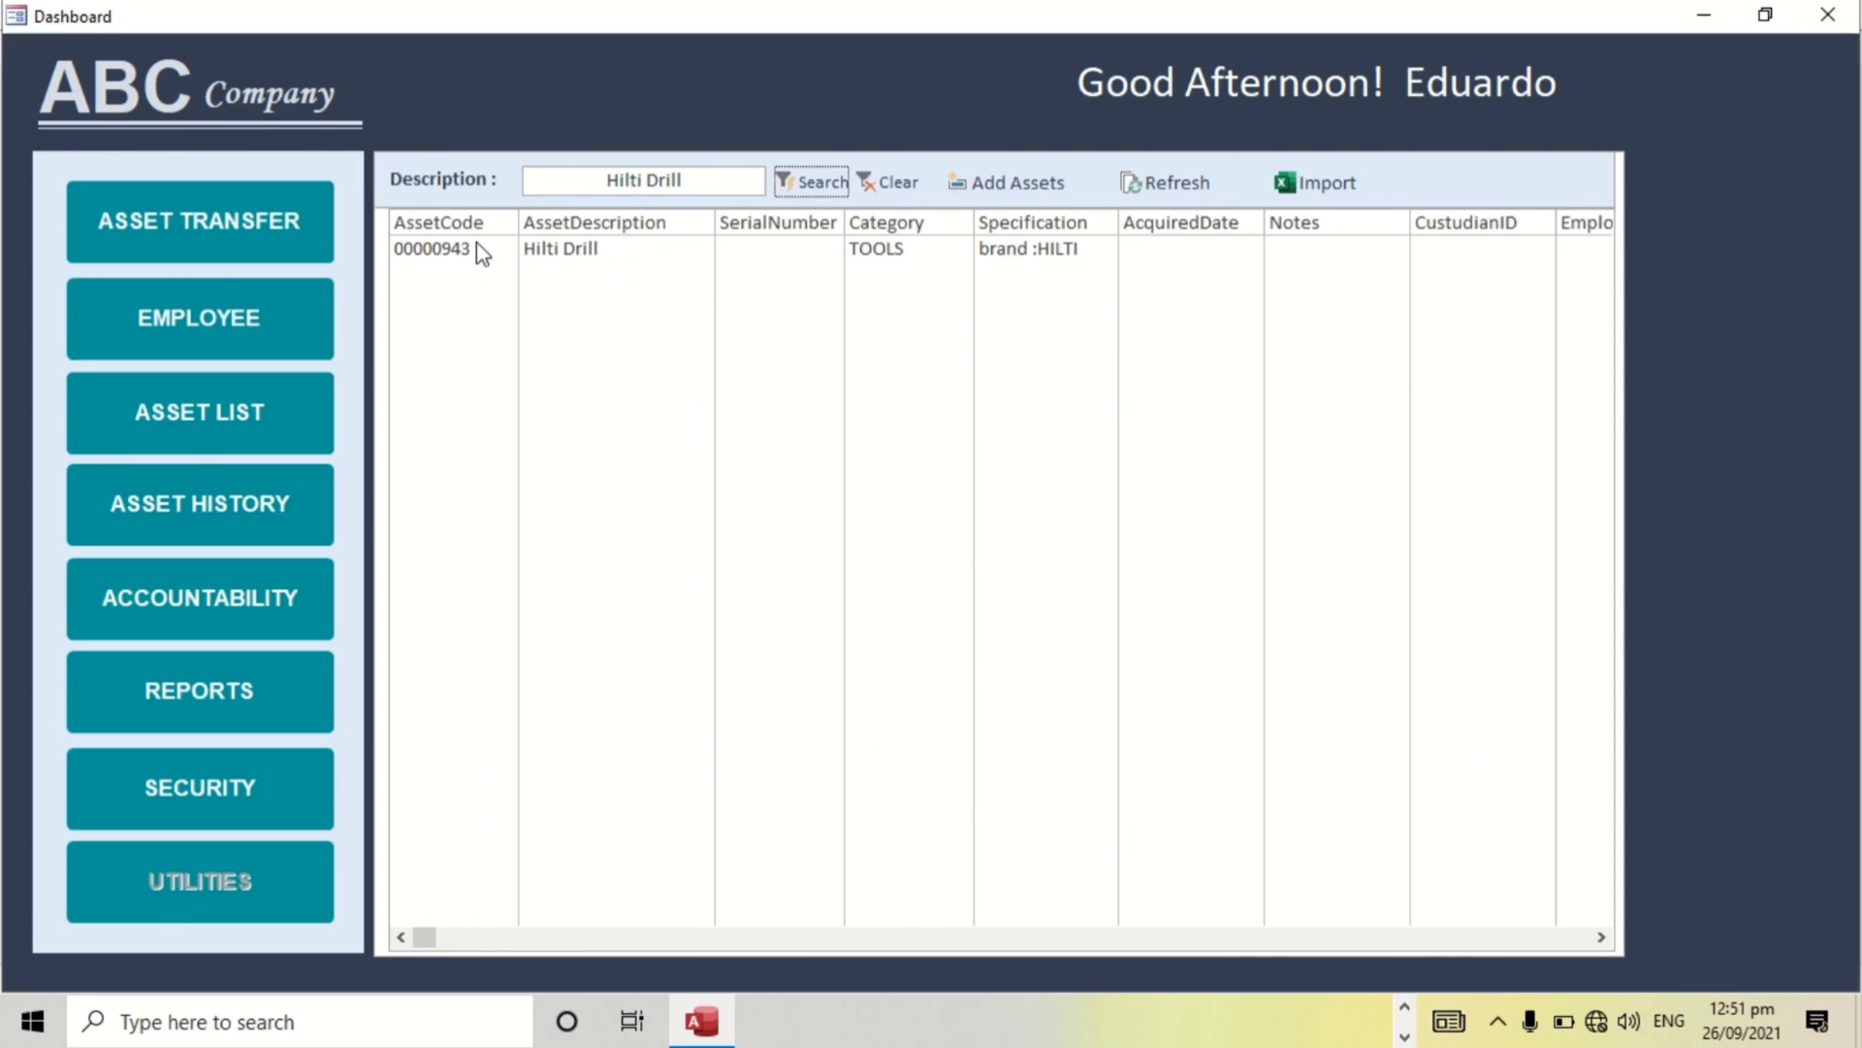
{"action": "left_click", "coordinate": [888, 190]}
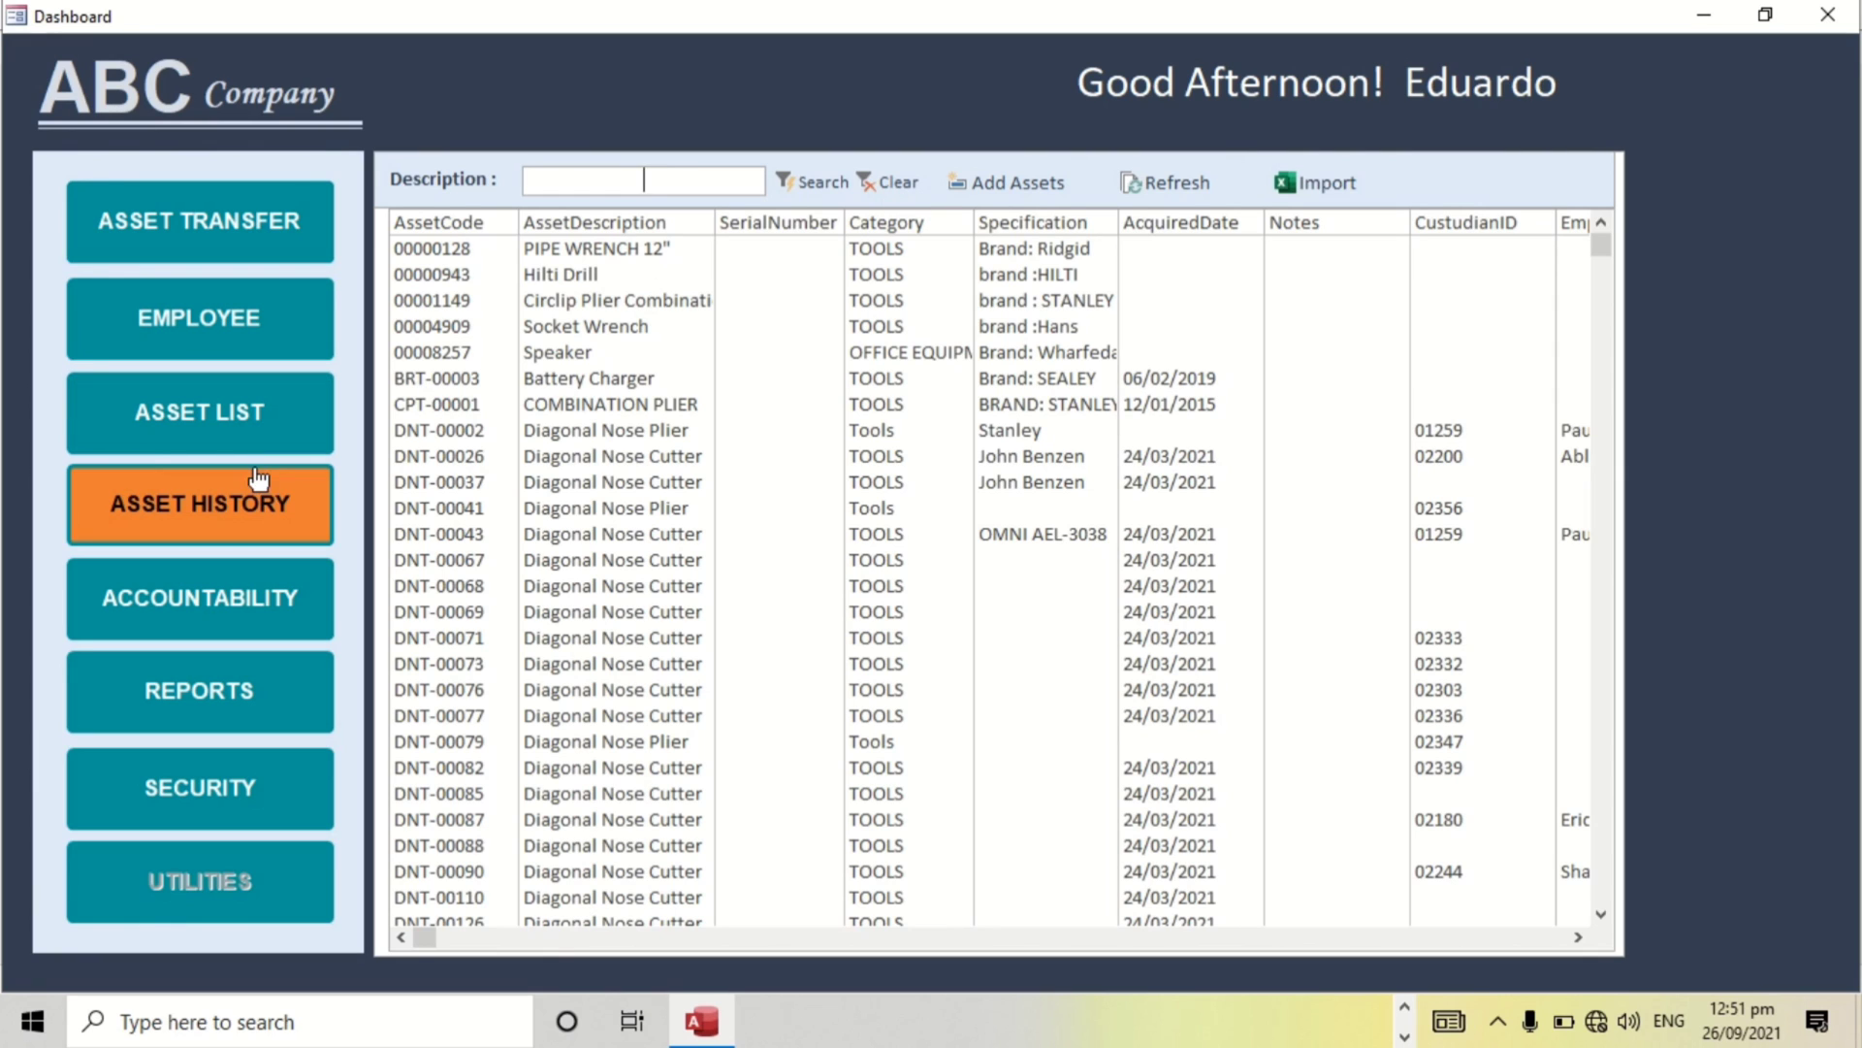
Filter the asset history by asset code 'lwt-', then clear the filter to show all records.
{"action": "left_click", "coordinate": [254, 499]}
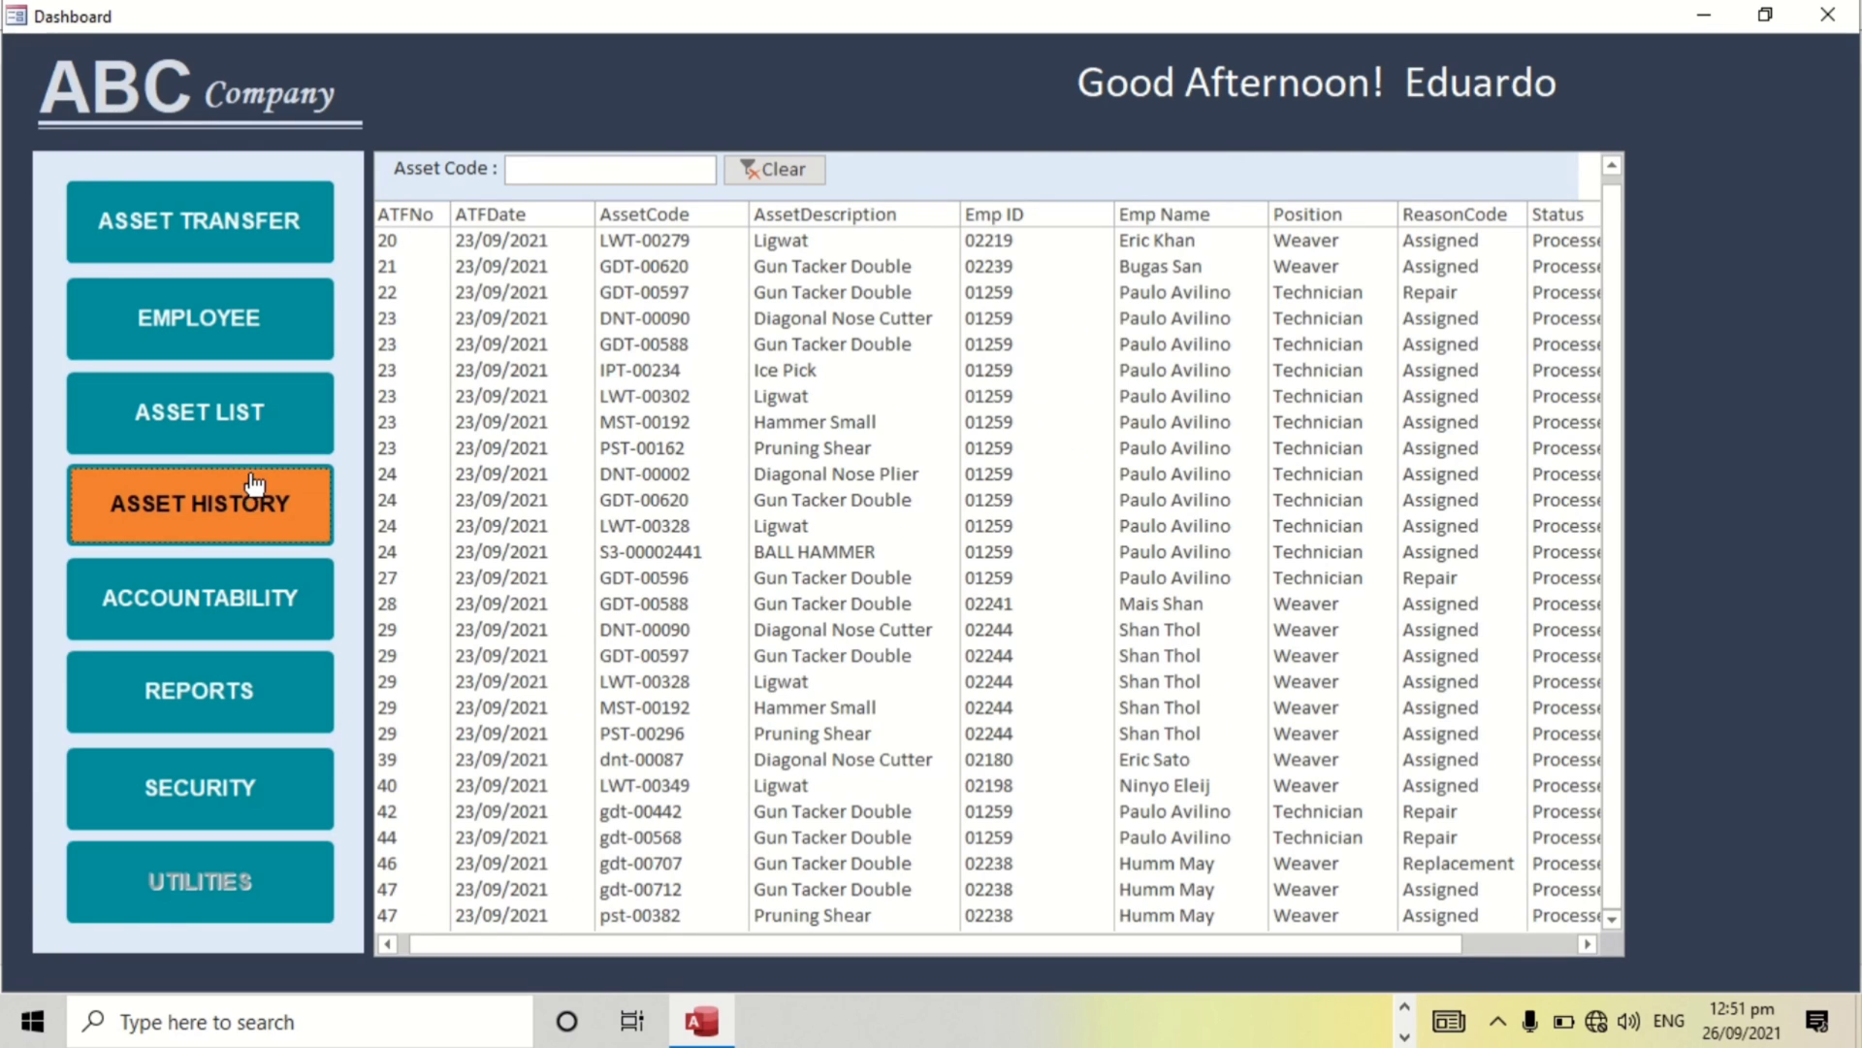
{"action": "left_click", "coordinate": [563, 171]}
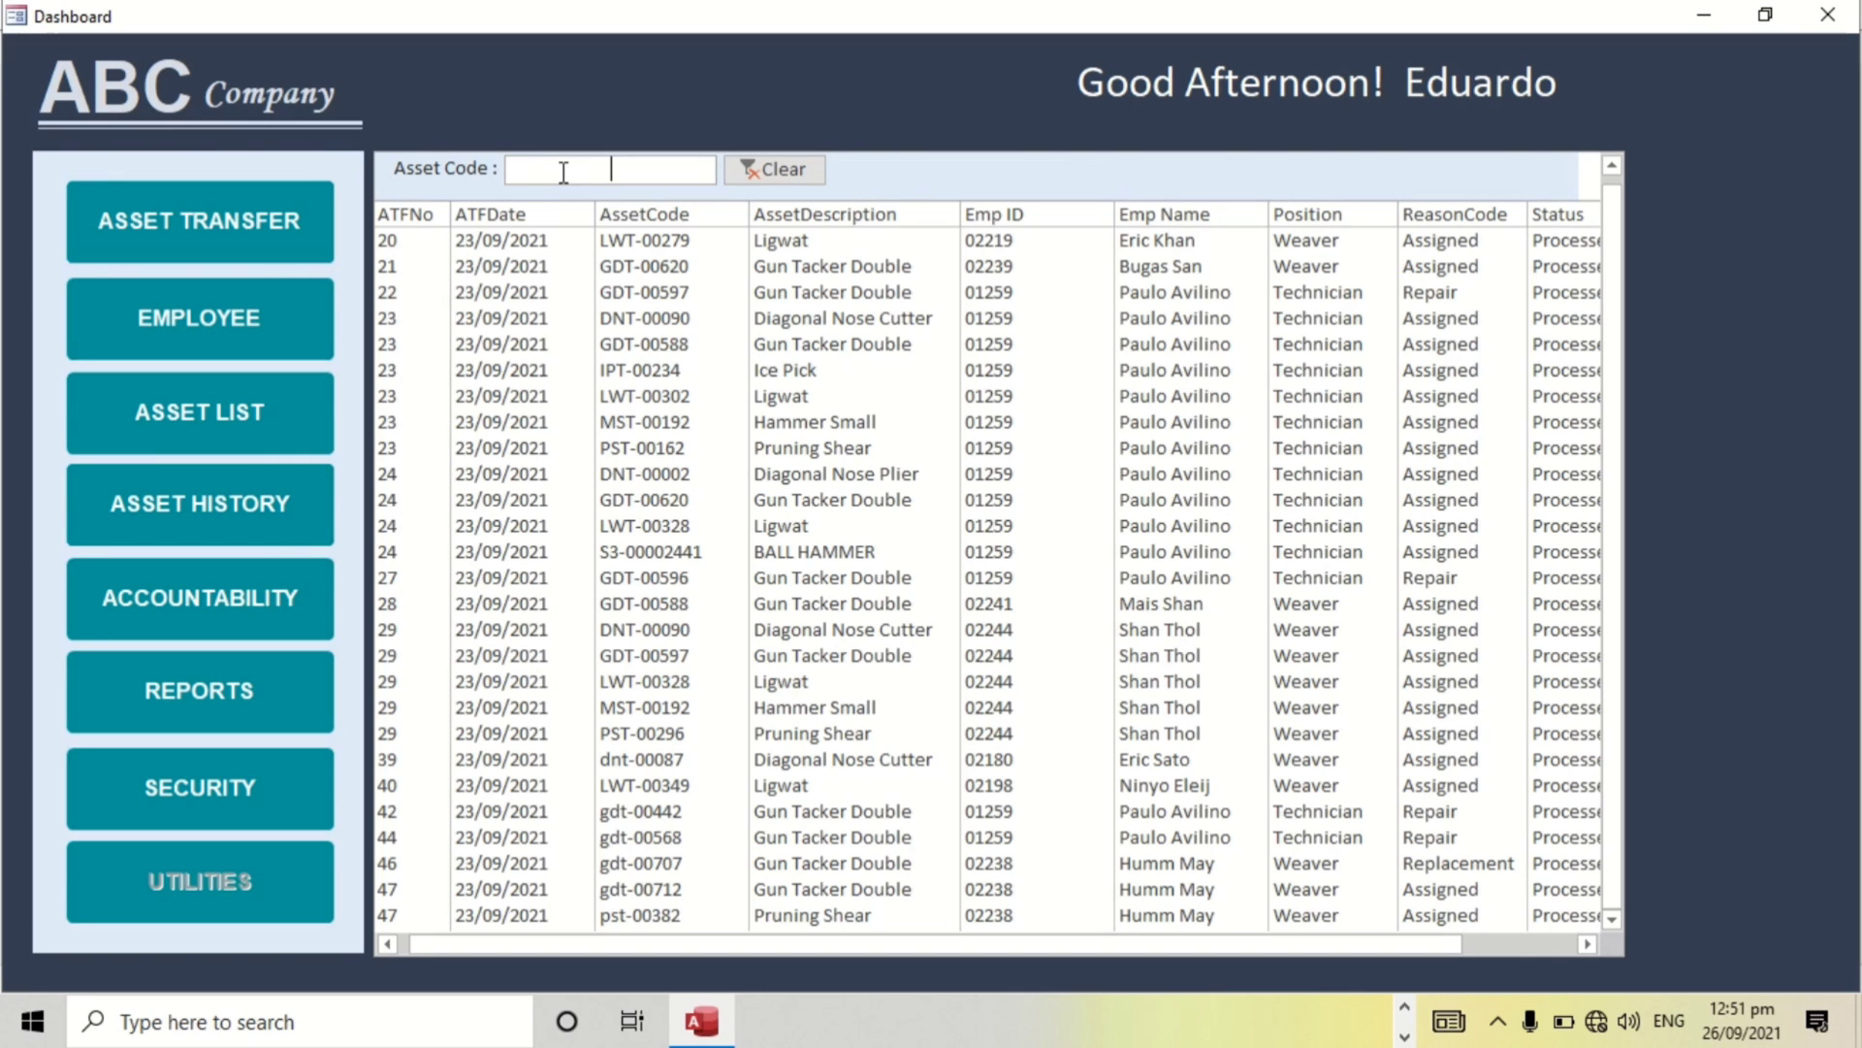
{"action": "type", "text": "lwt"}
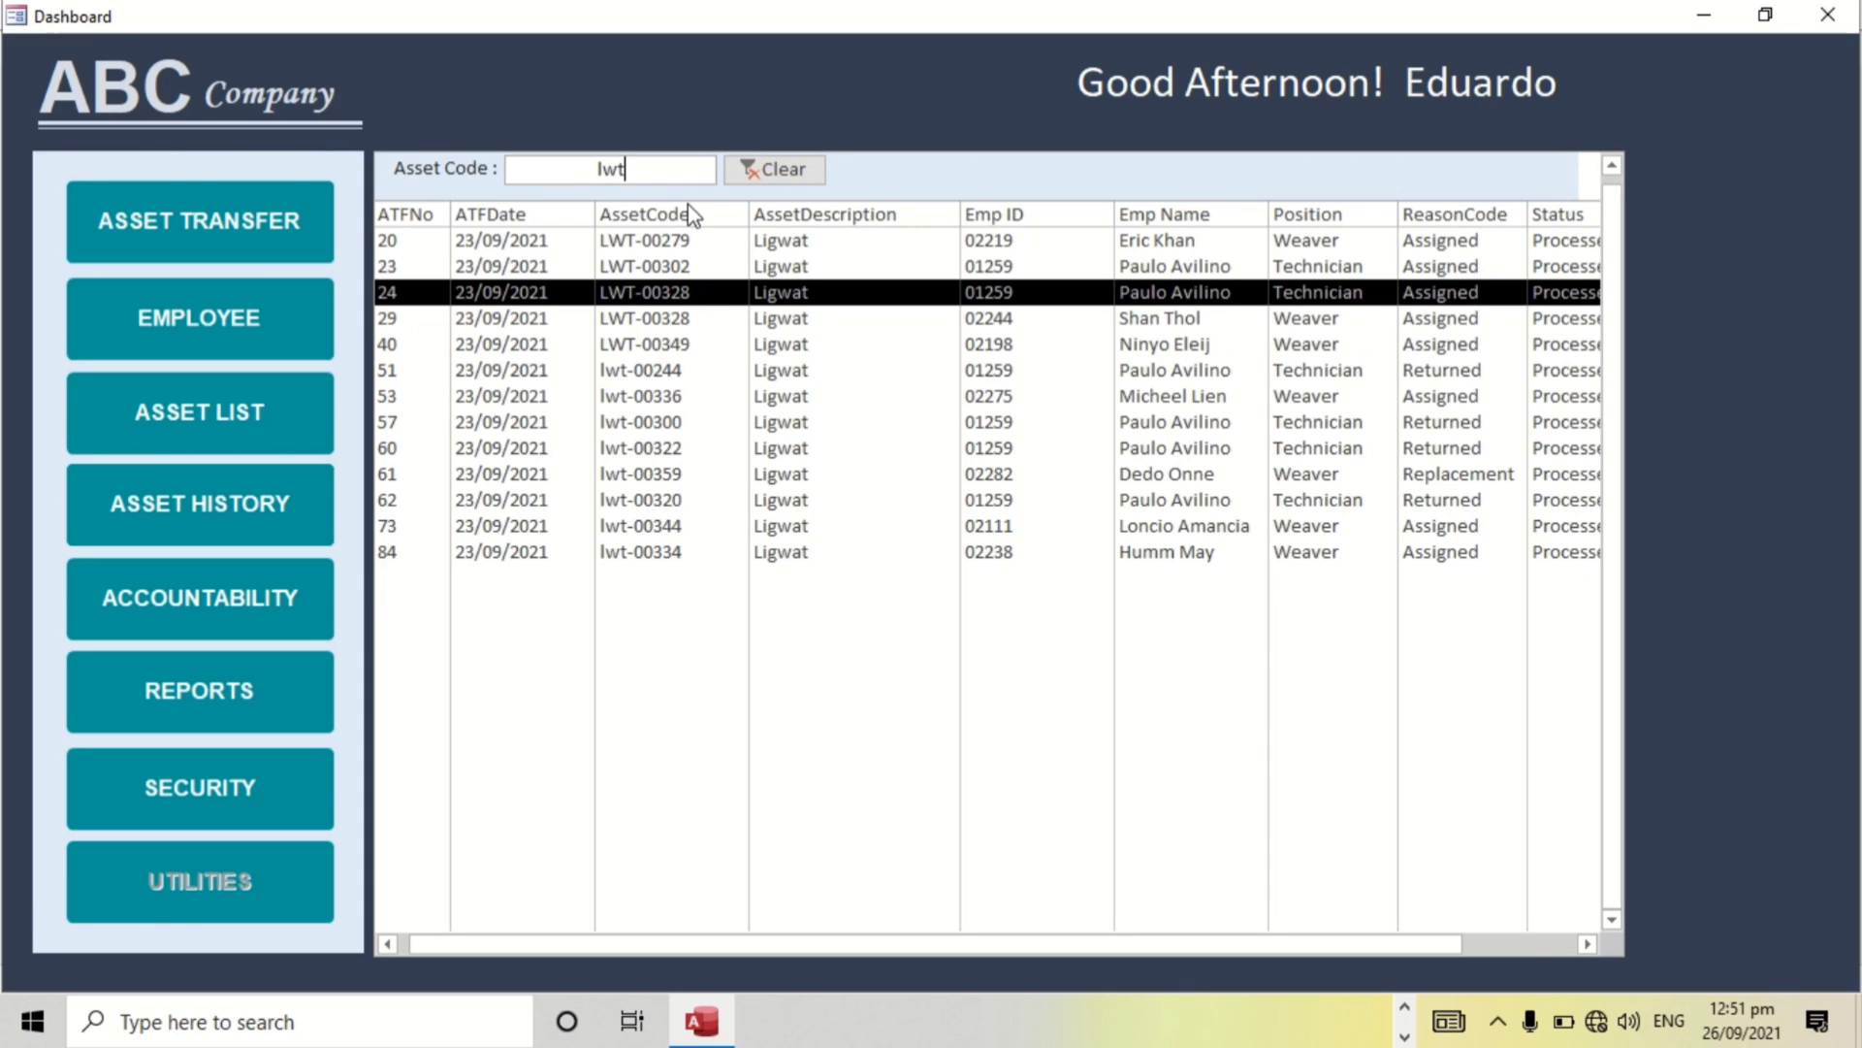
{"action": "type", "text": "-"}
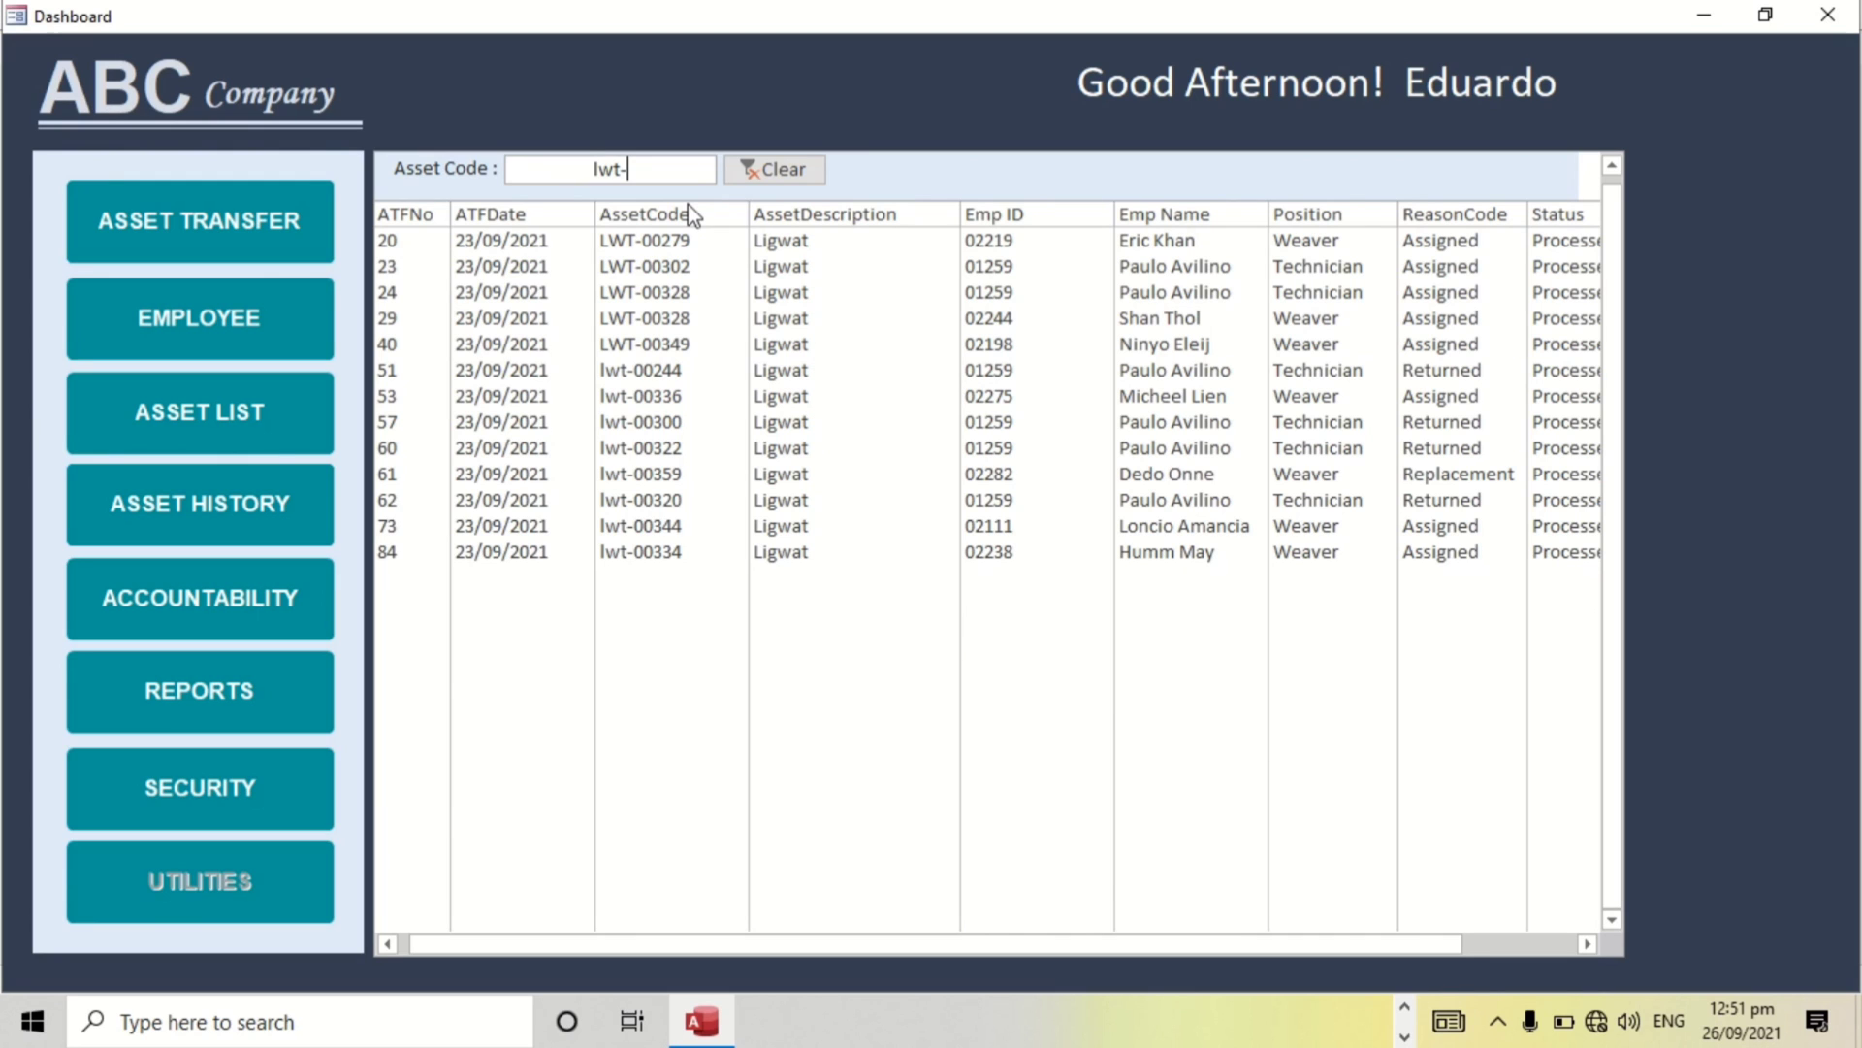
{"action": "left_click", "coordinate": [798, 169]}
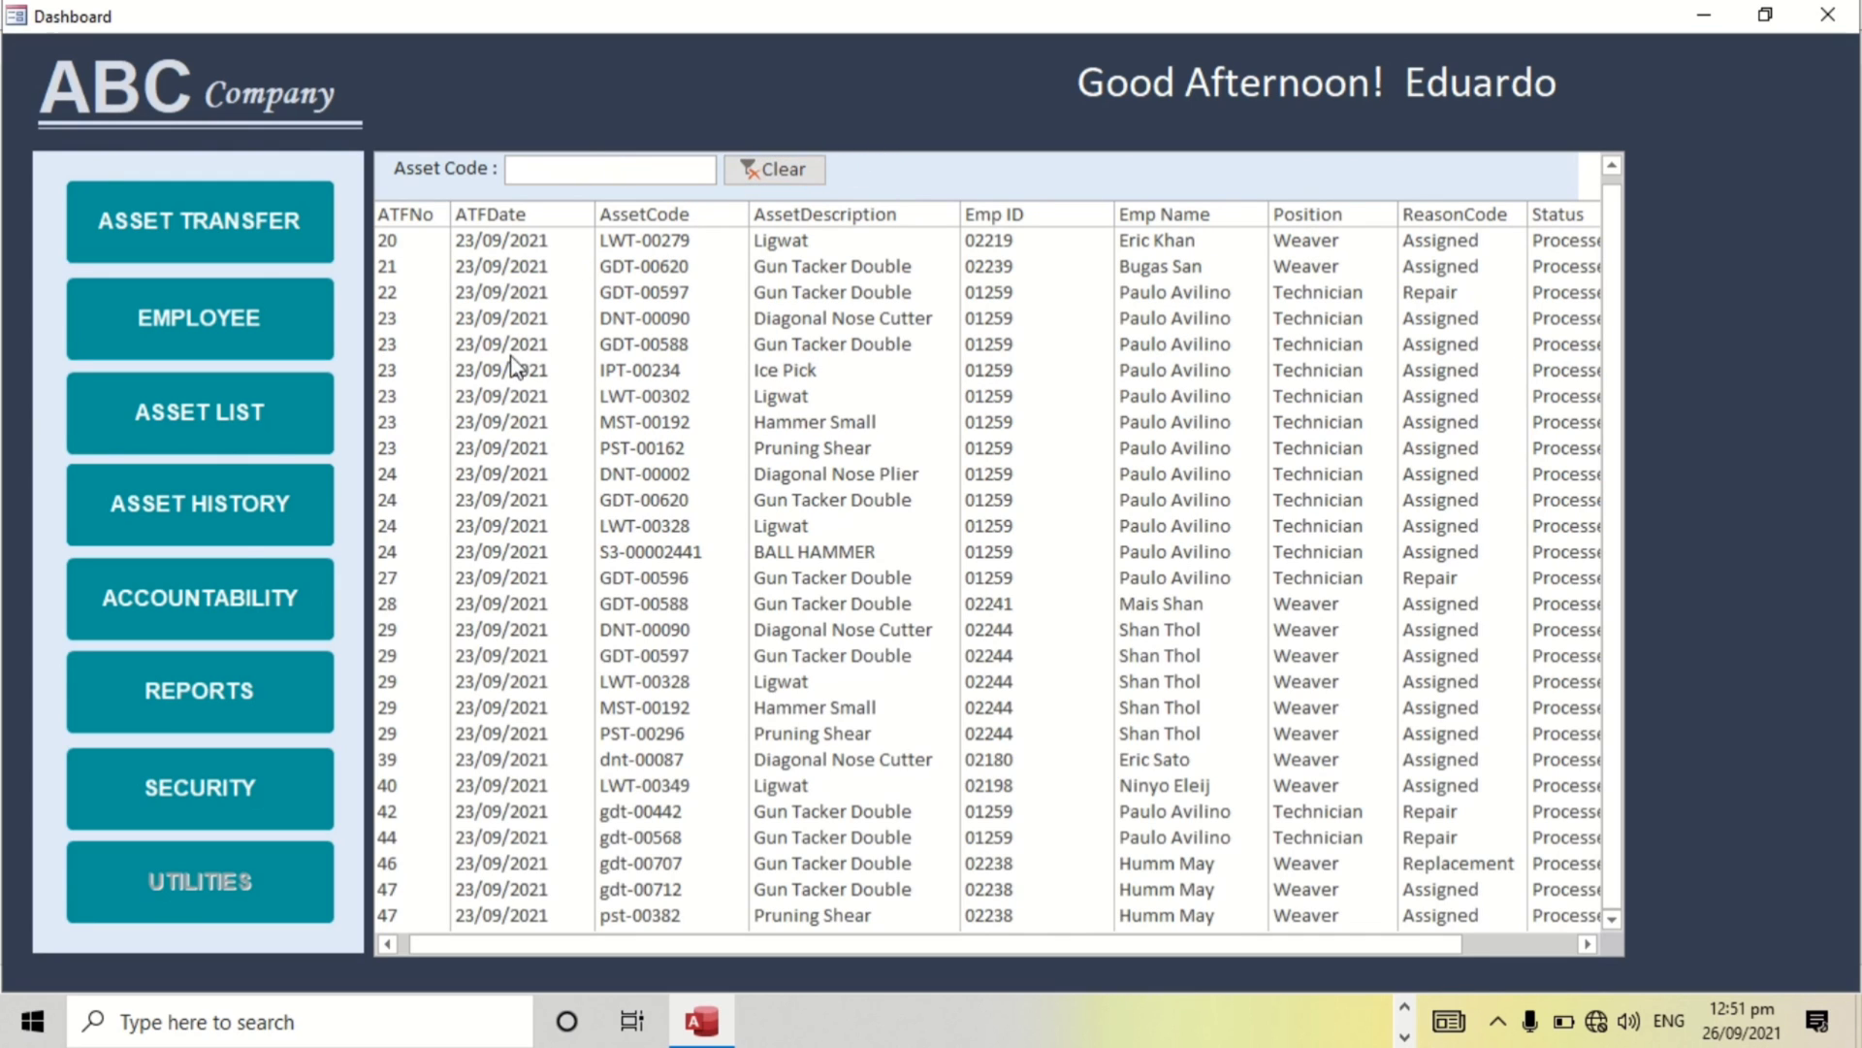
Search accountable assets by an employee ID, then go to the Report Master page.
{"action": "left_click", "coordinate": [182, 598]}
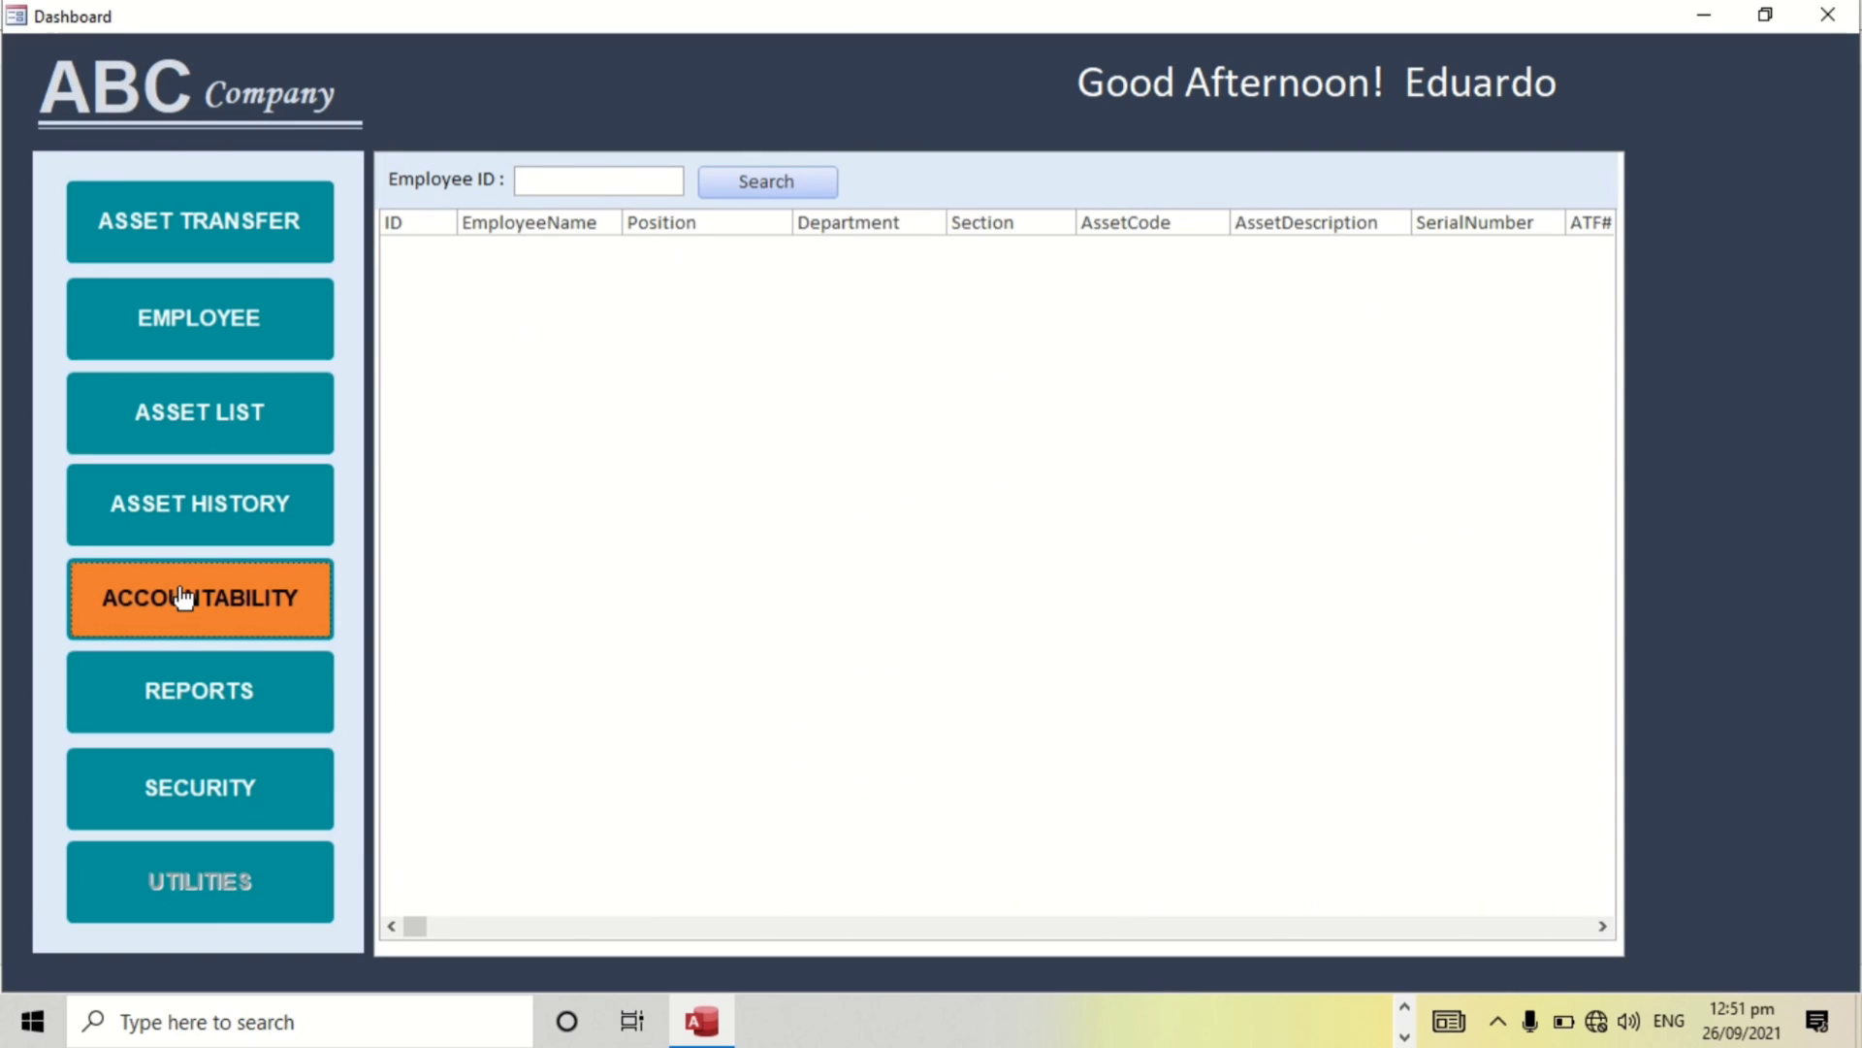
{"action": "left_click", "coordinate": [561, 183]}
{"action": "type", "text": "0"}
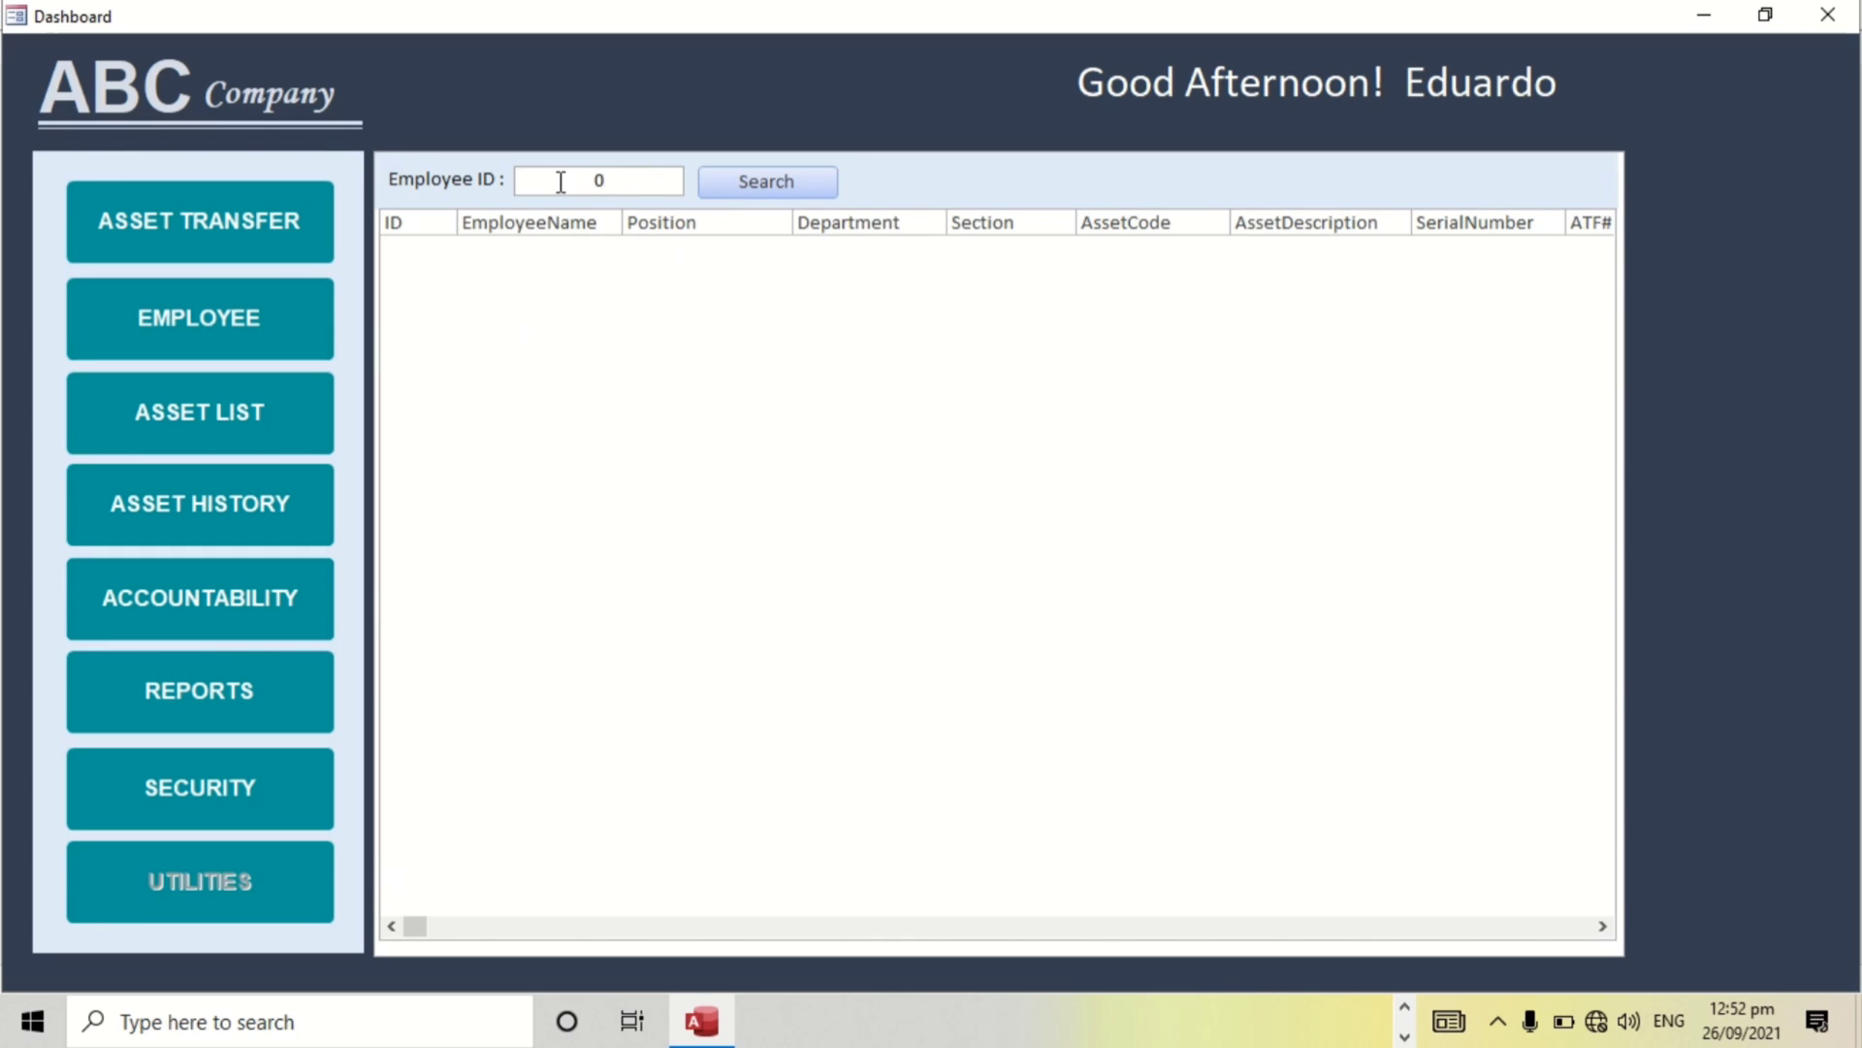
{"action": "type", "text": "1259"}
{"action": "key", "text": "Return"}
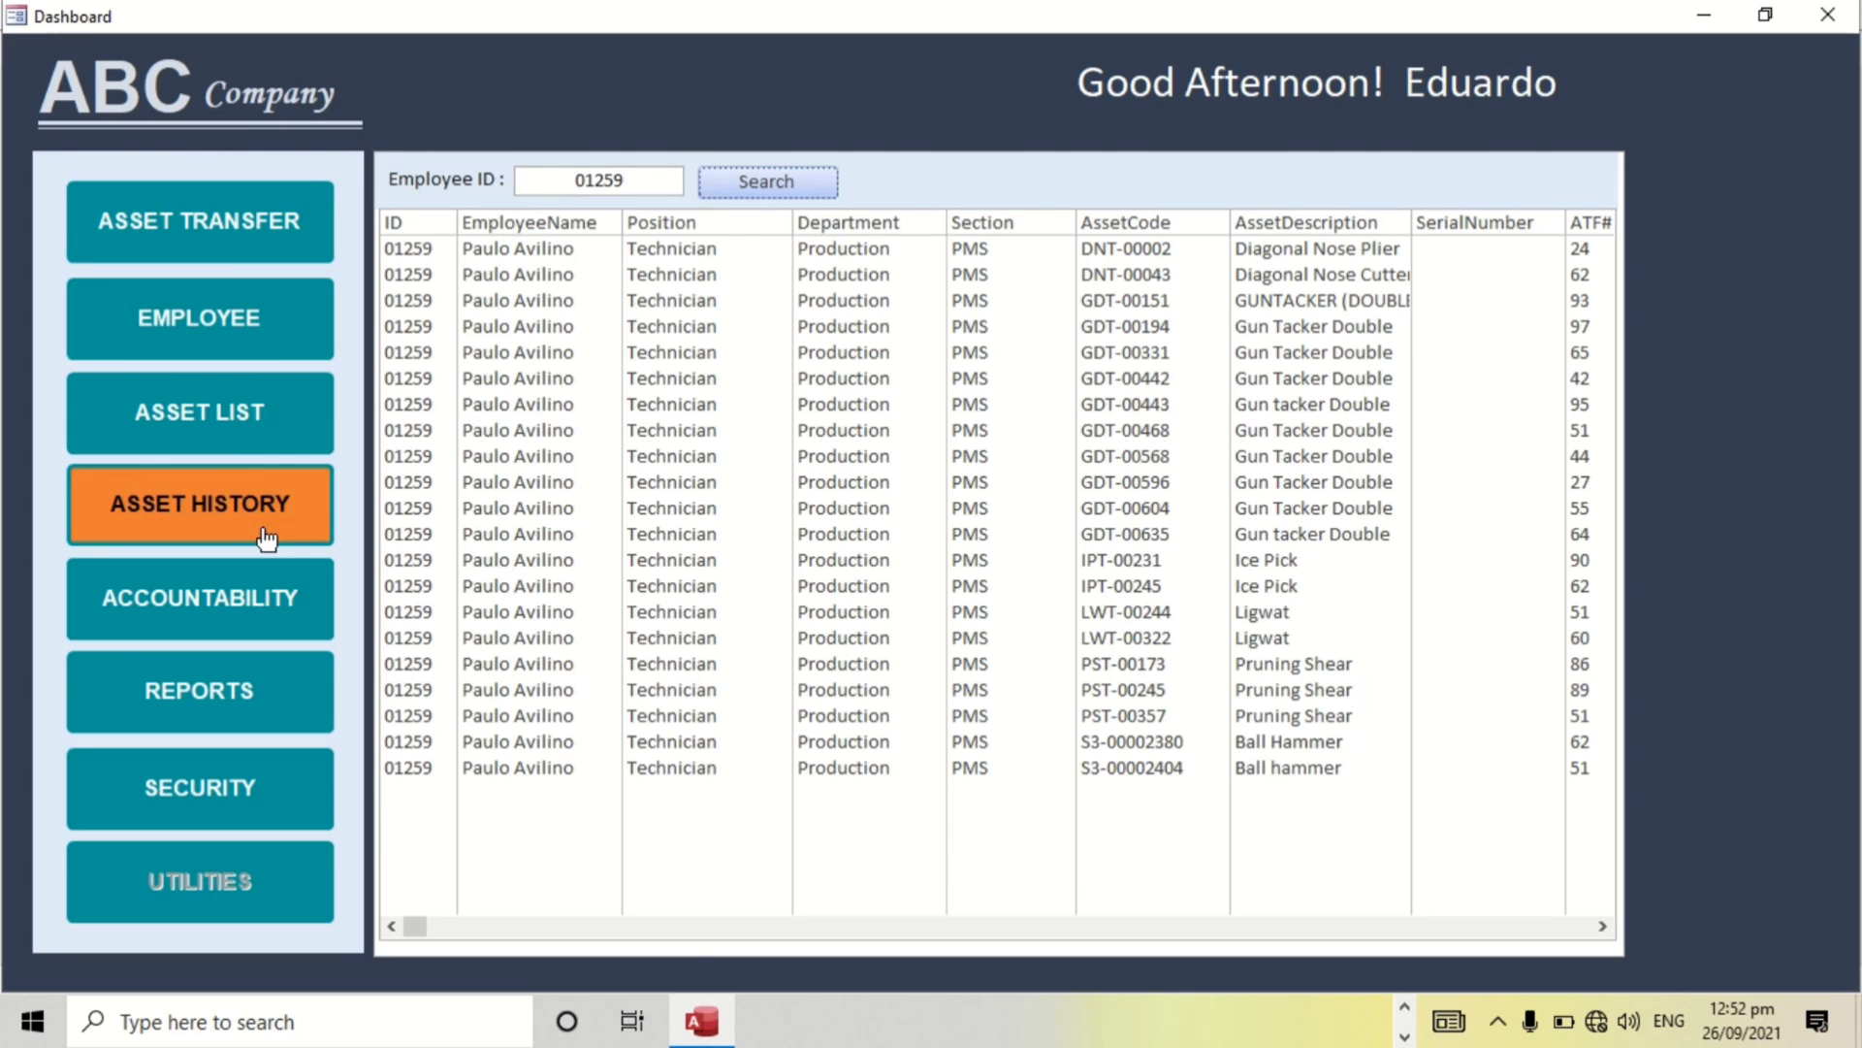
{"action": "left_click", "coordinate": [225, 718]}
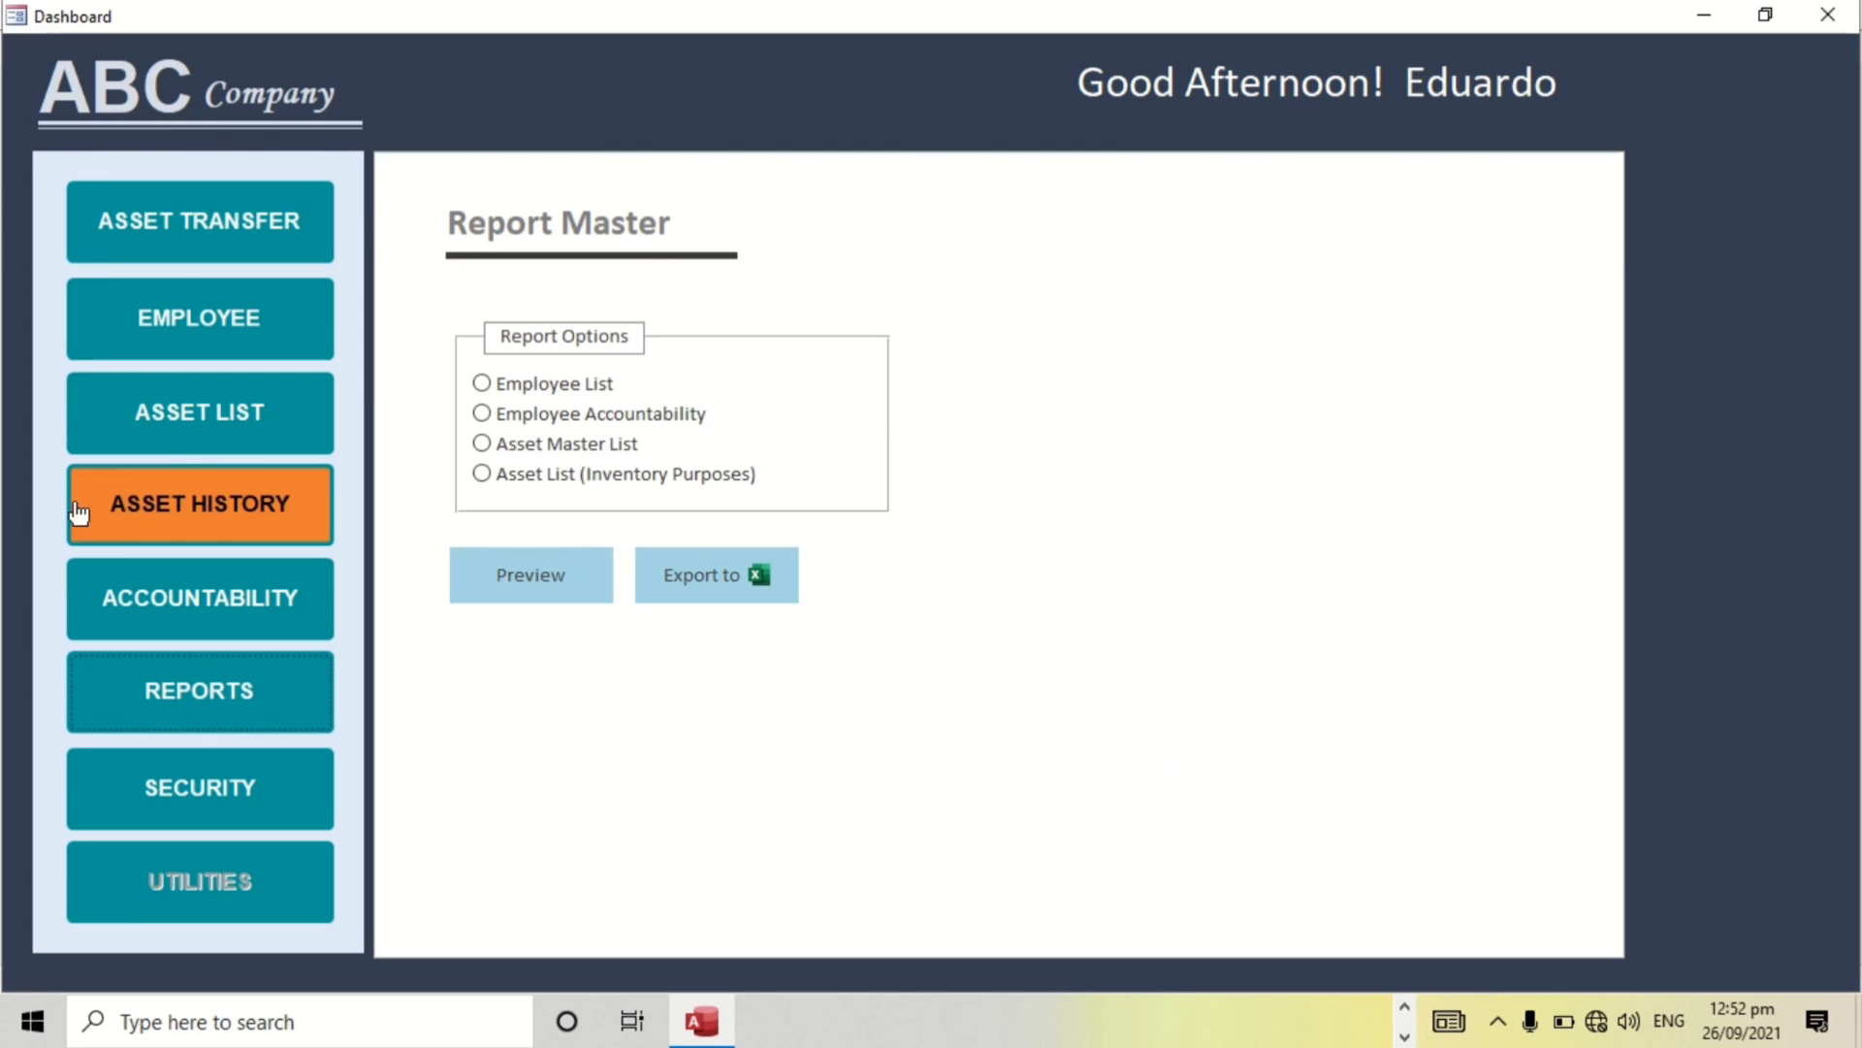
Preview the Employee List report and close its preview window.
{"action": "left_click", "coordinate": [481, 385]}
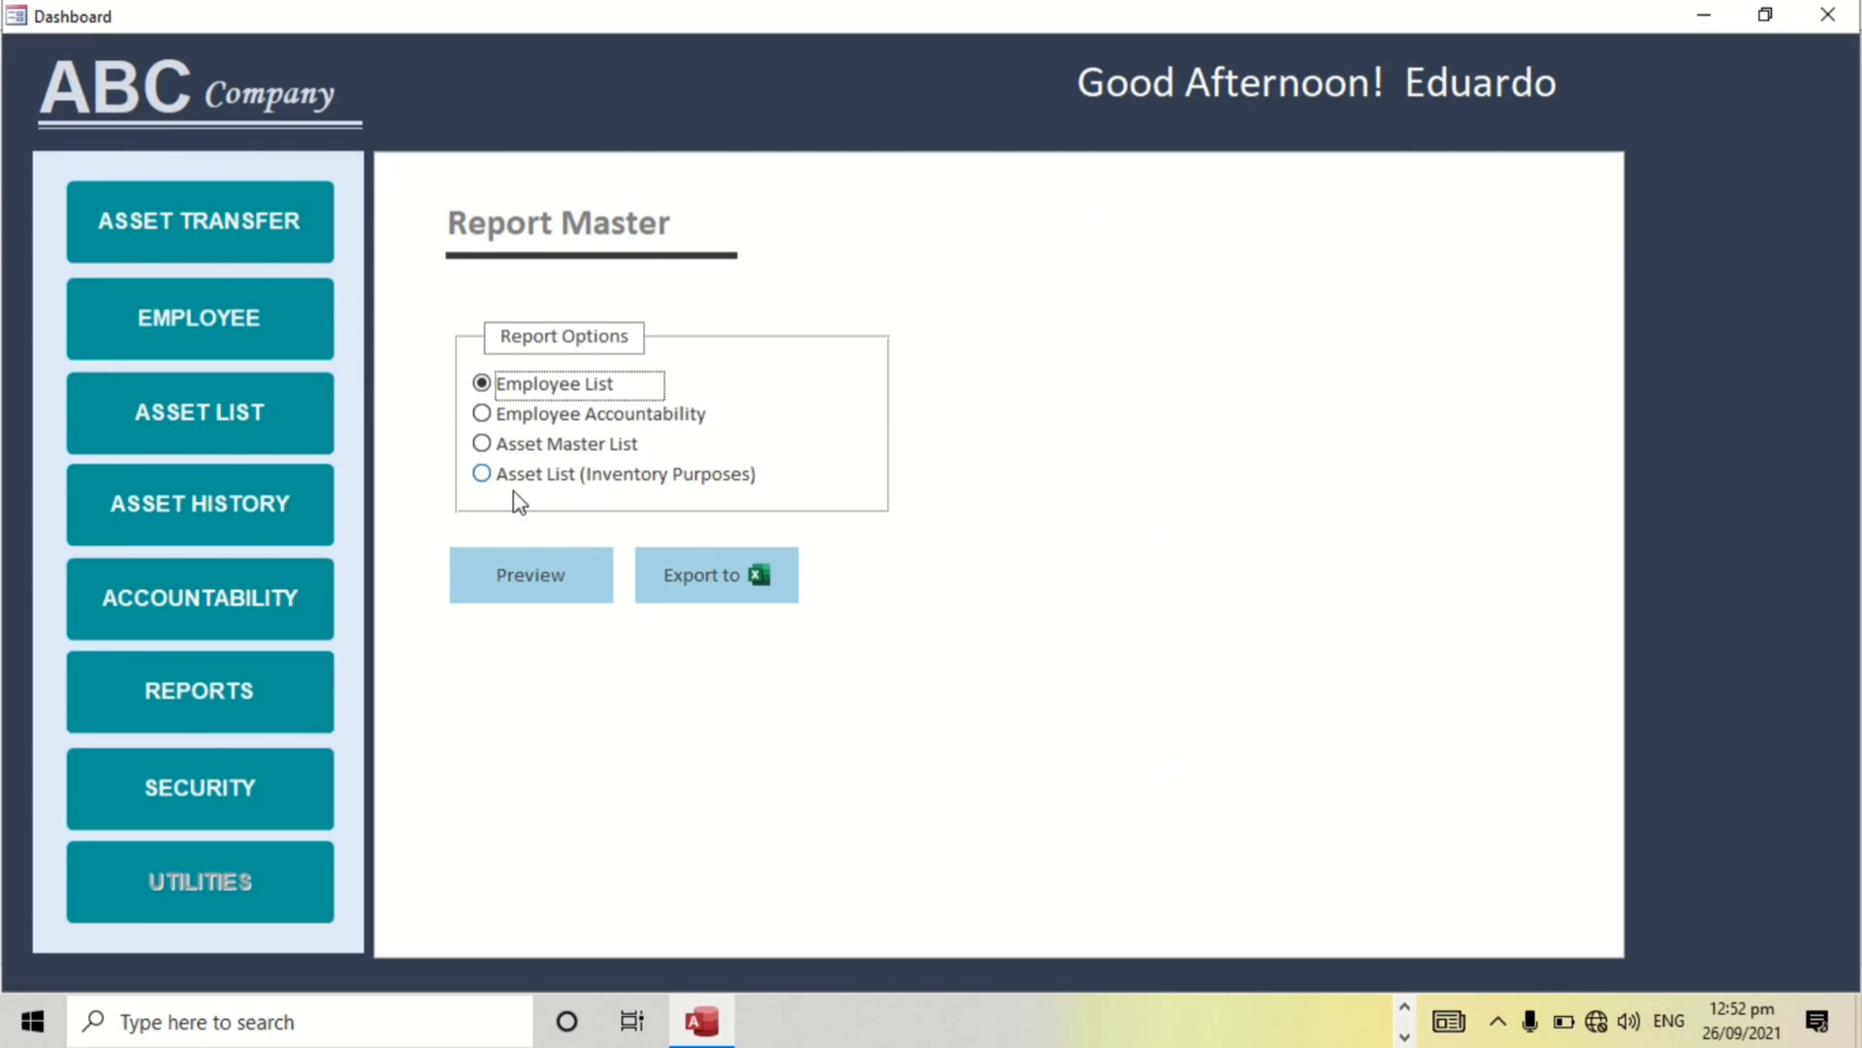
{"action": "left_click", "coordinate": [524, 568]}
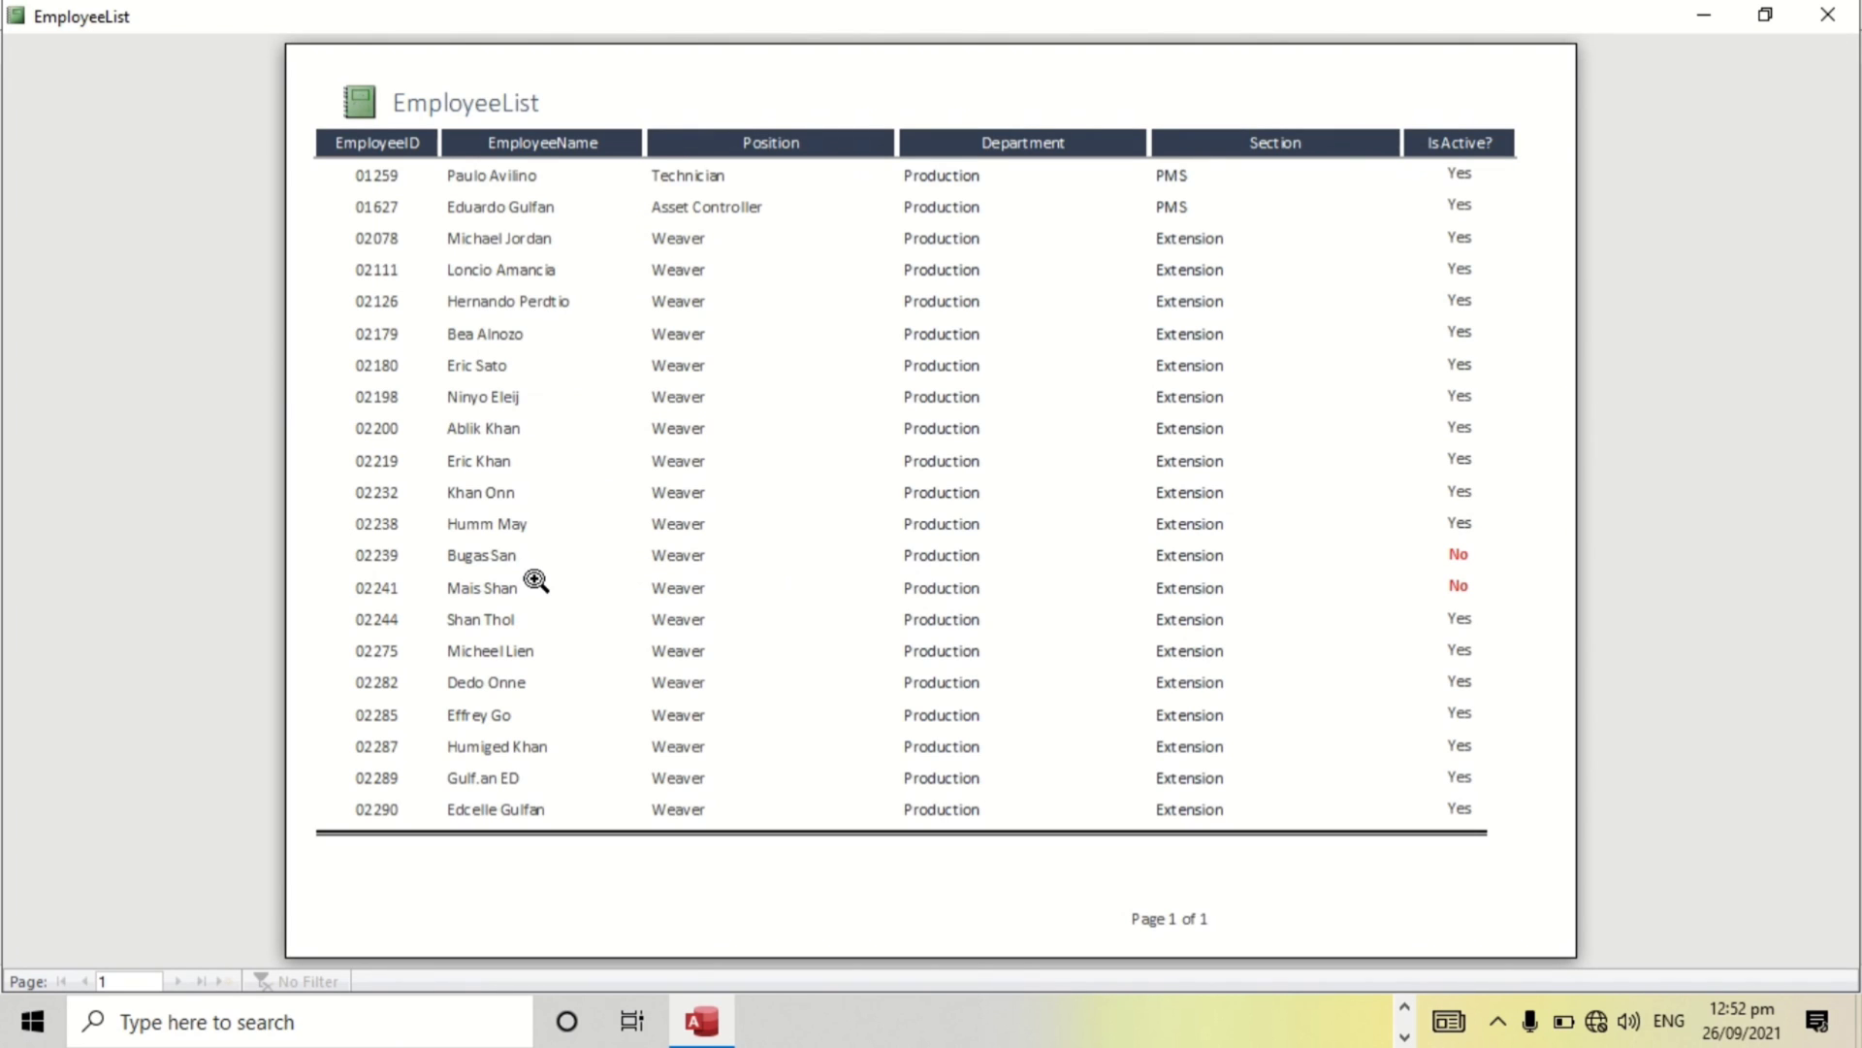
{"action": "left_click", "coordinate": [1831, 15]}
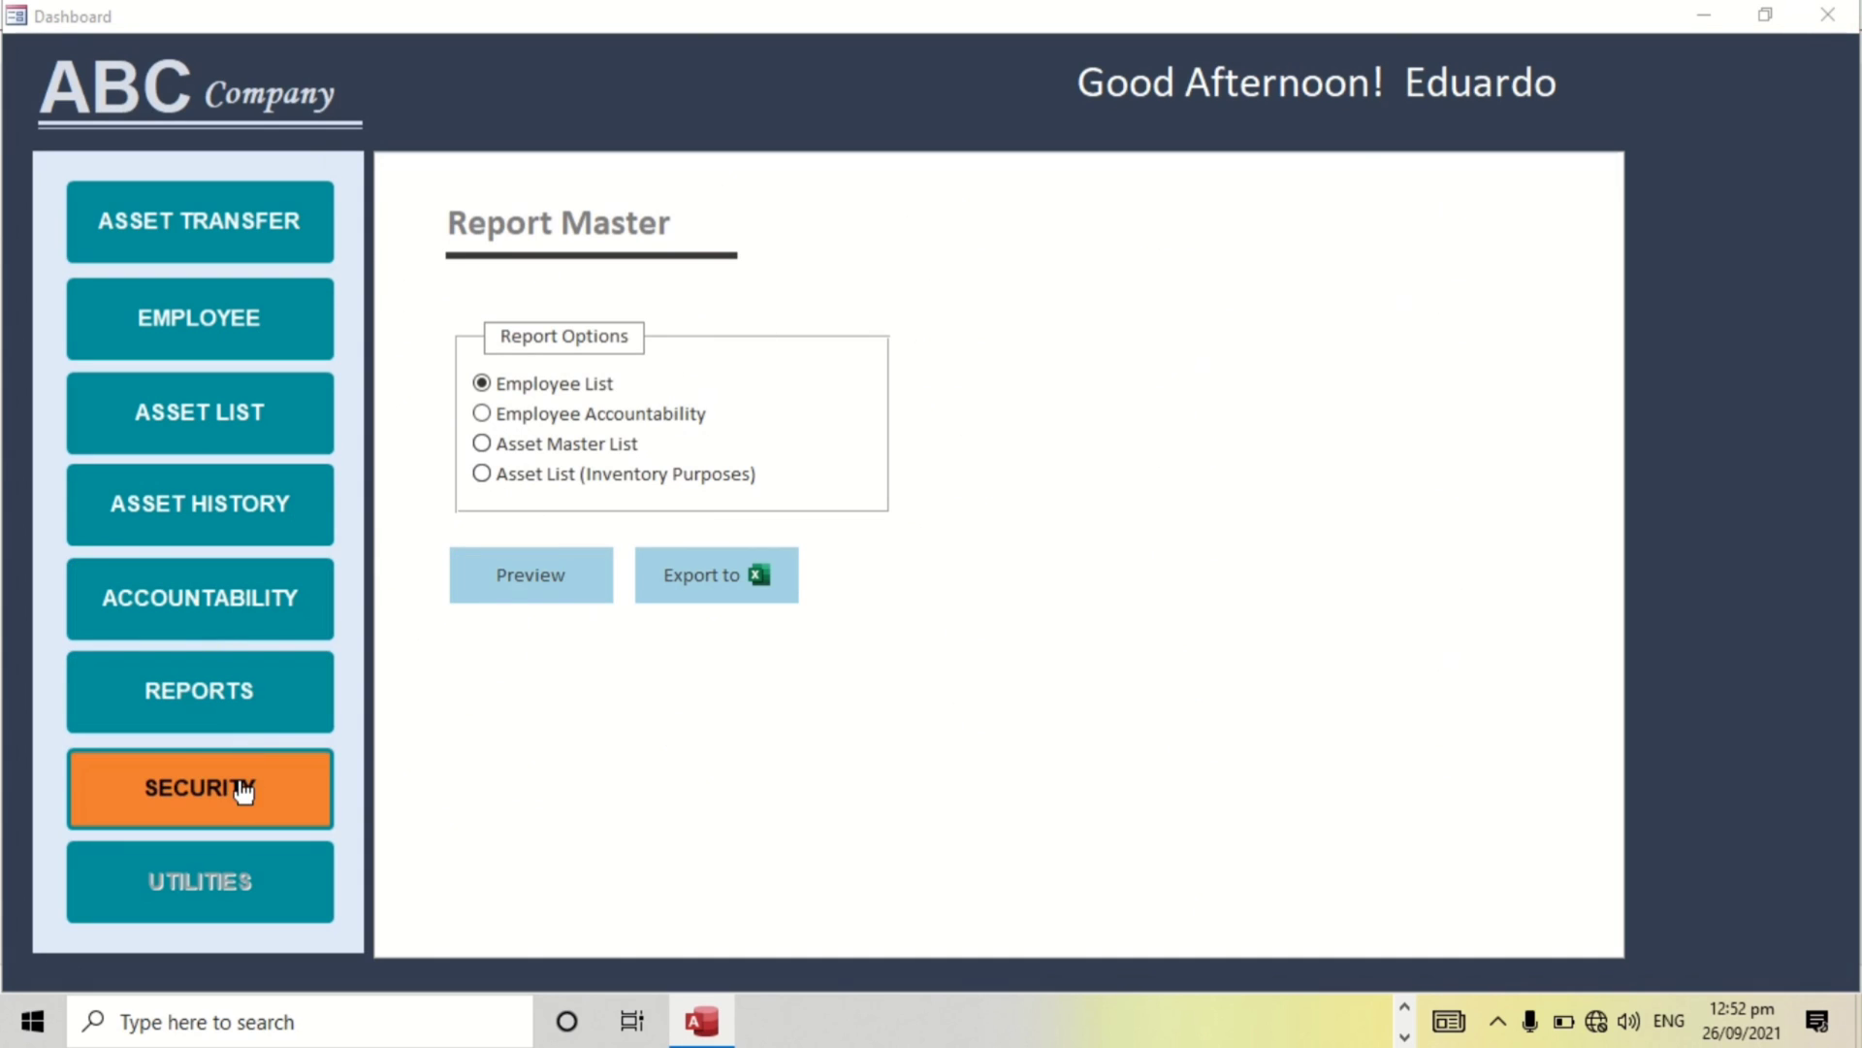
Enter the old password in Change Password, retrying after incorrect attempts until it is accepted.
{"action": "left_click", "coordinate": [236, 805]}
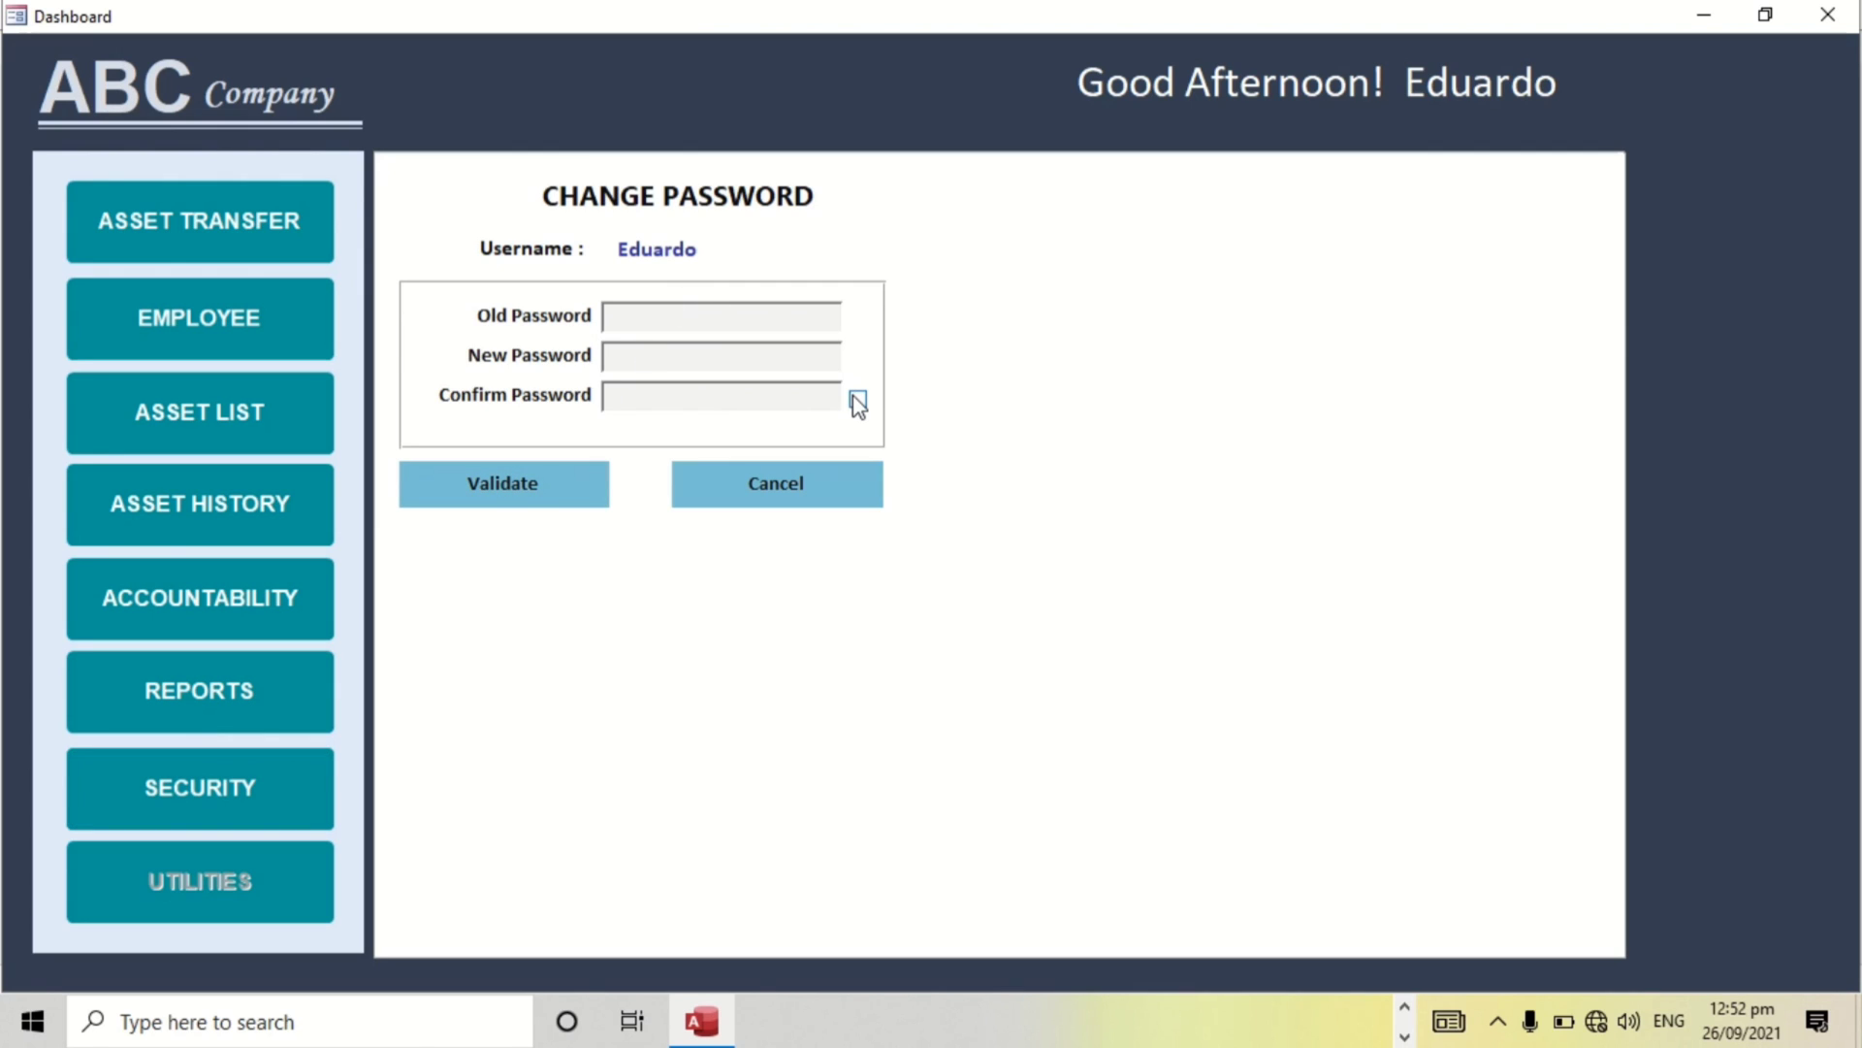
{"action": "left_click", "coordinate": [580, 482]}
{"action": "key", "text": "Return"}
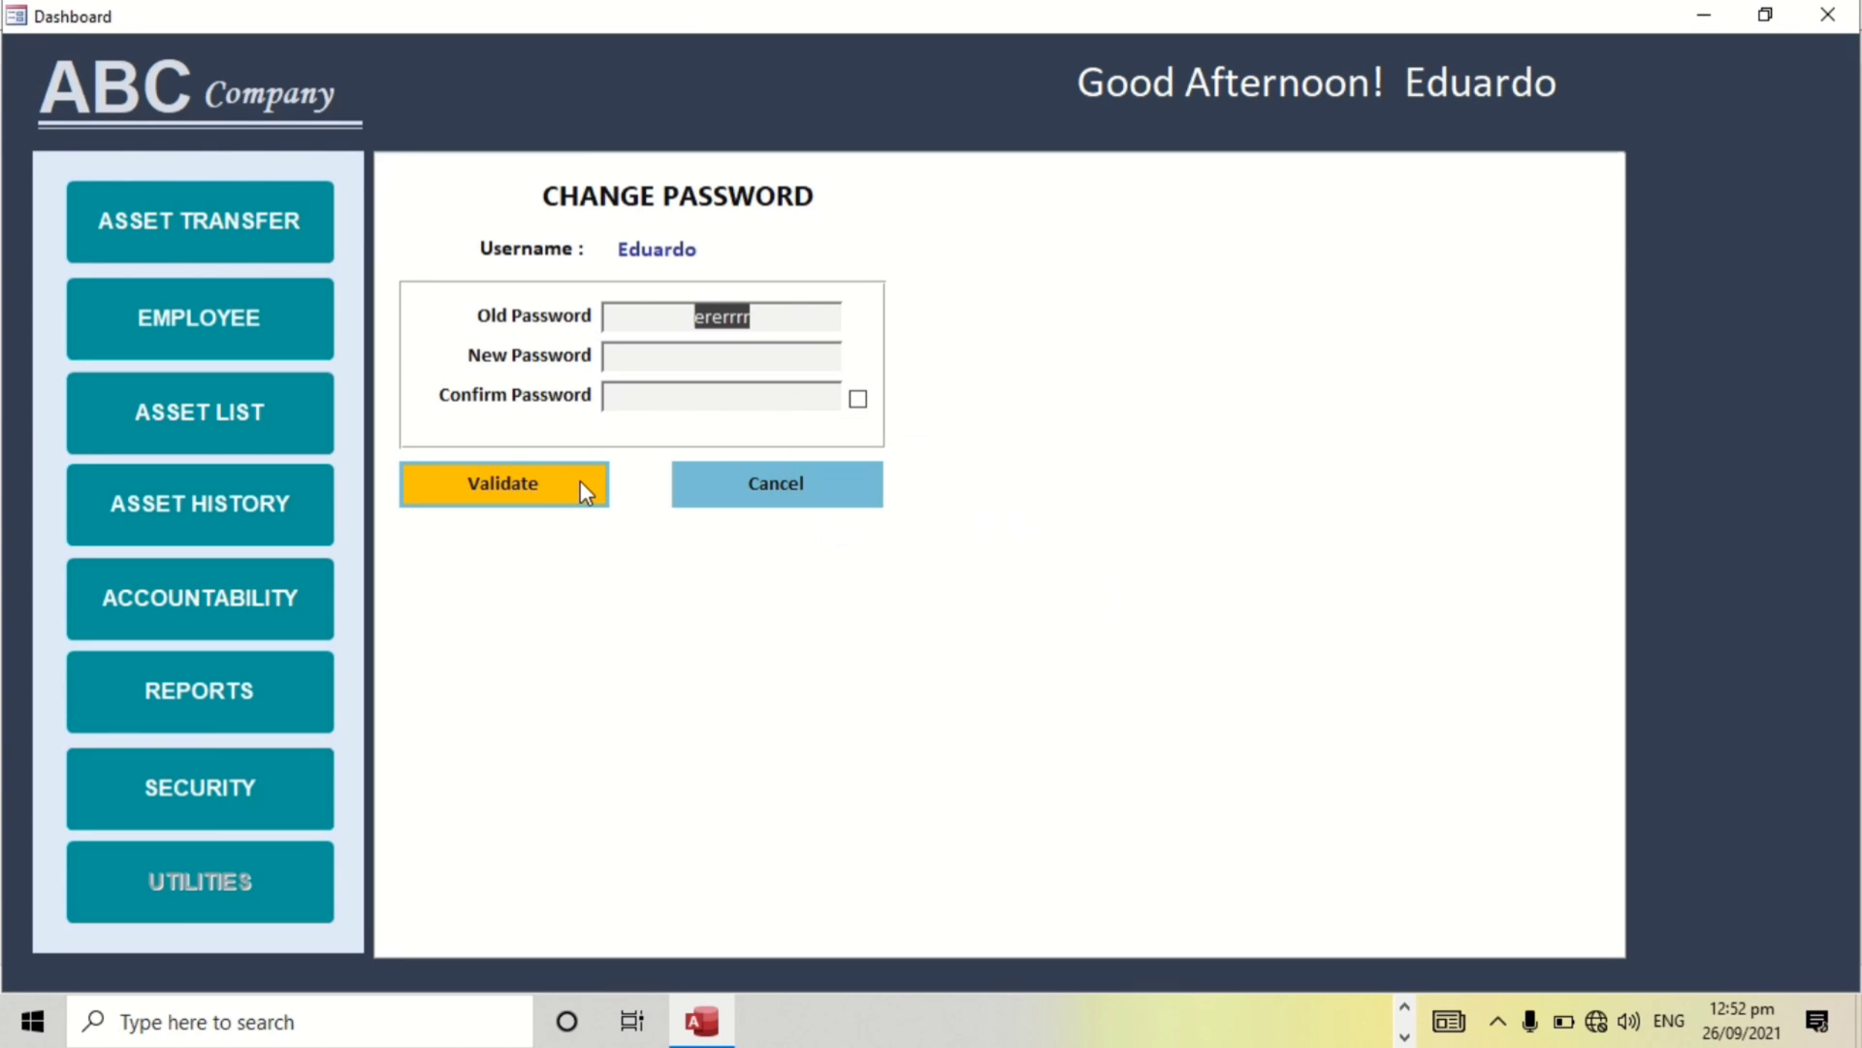
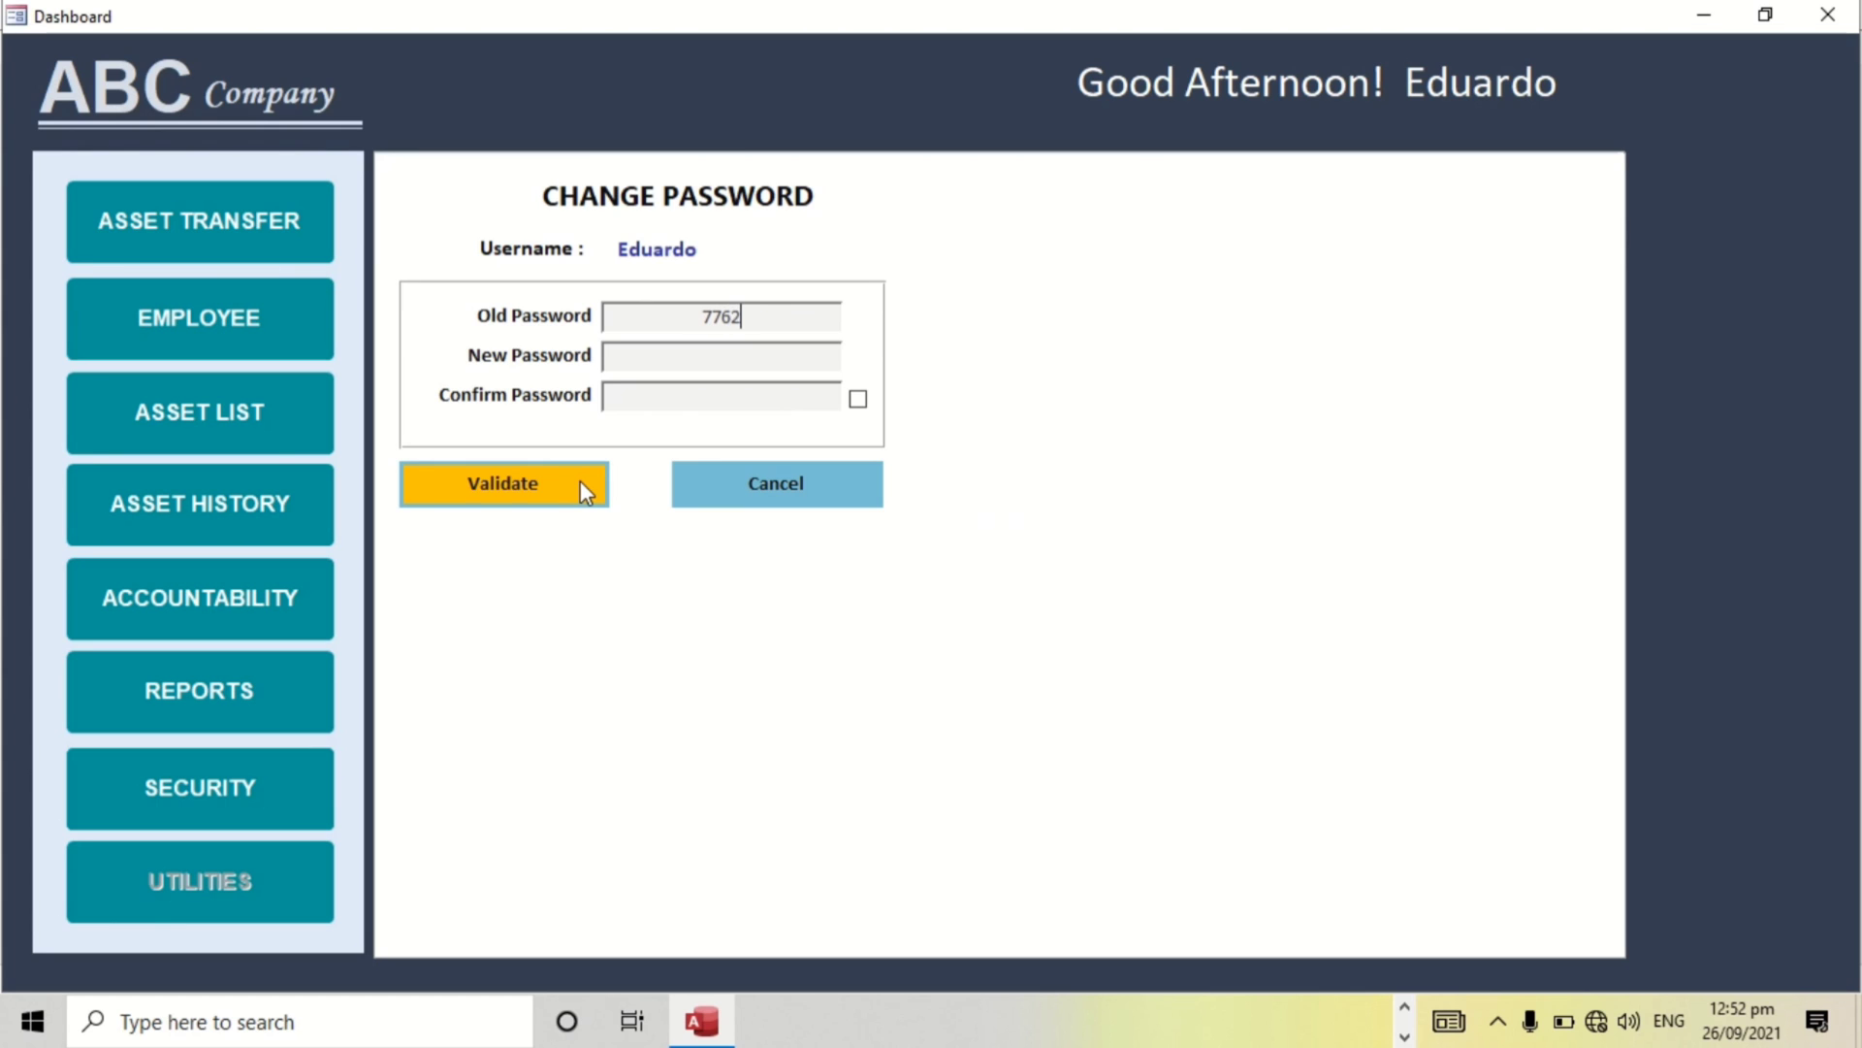
{"action": "left_click", "coordinate": [498, 490]}
{"action": "key", "text": "Return"}
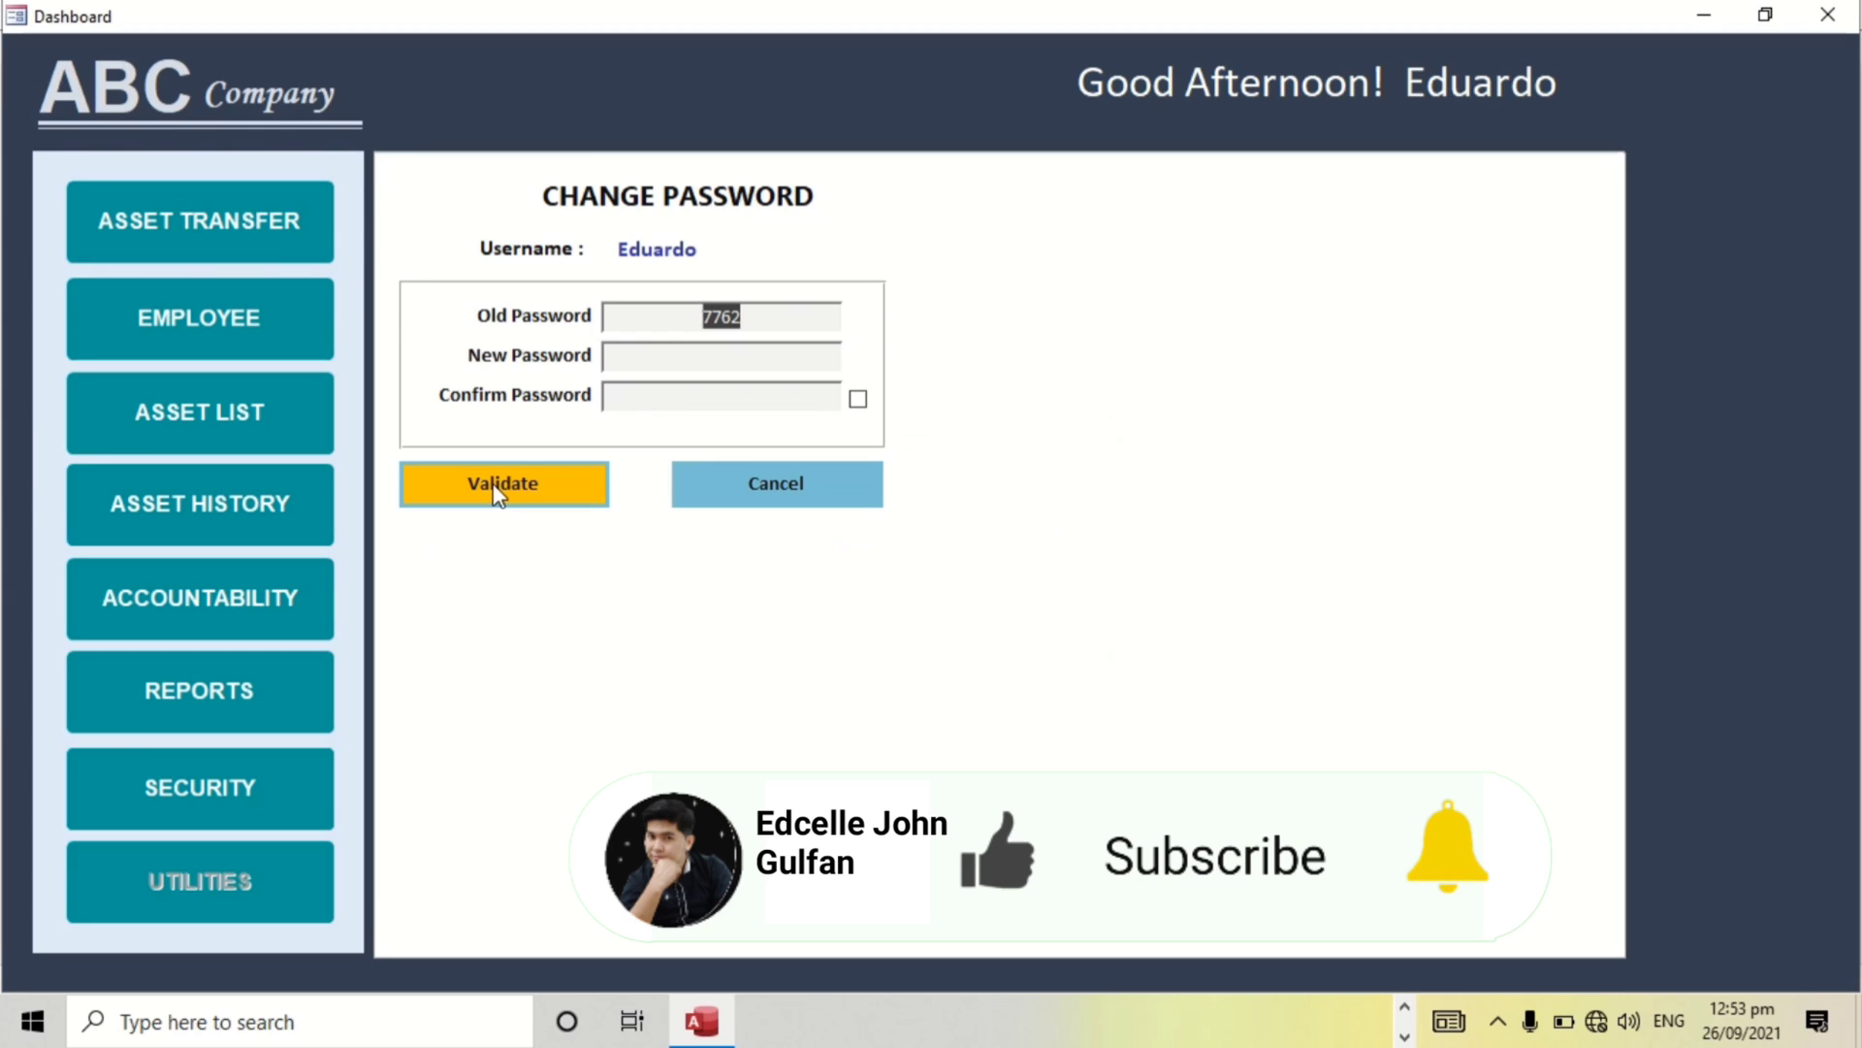
{"action": "left_click", "coordinate": [498, 490]}
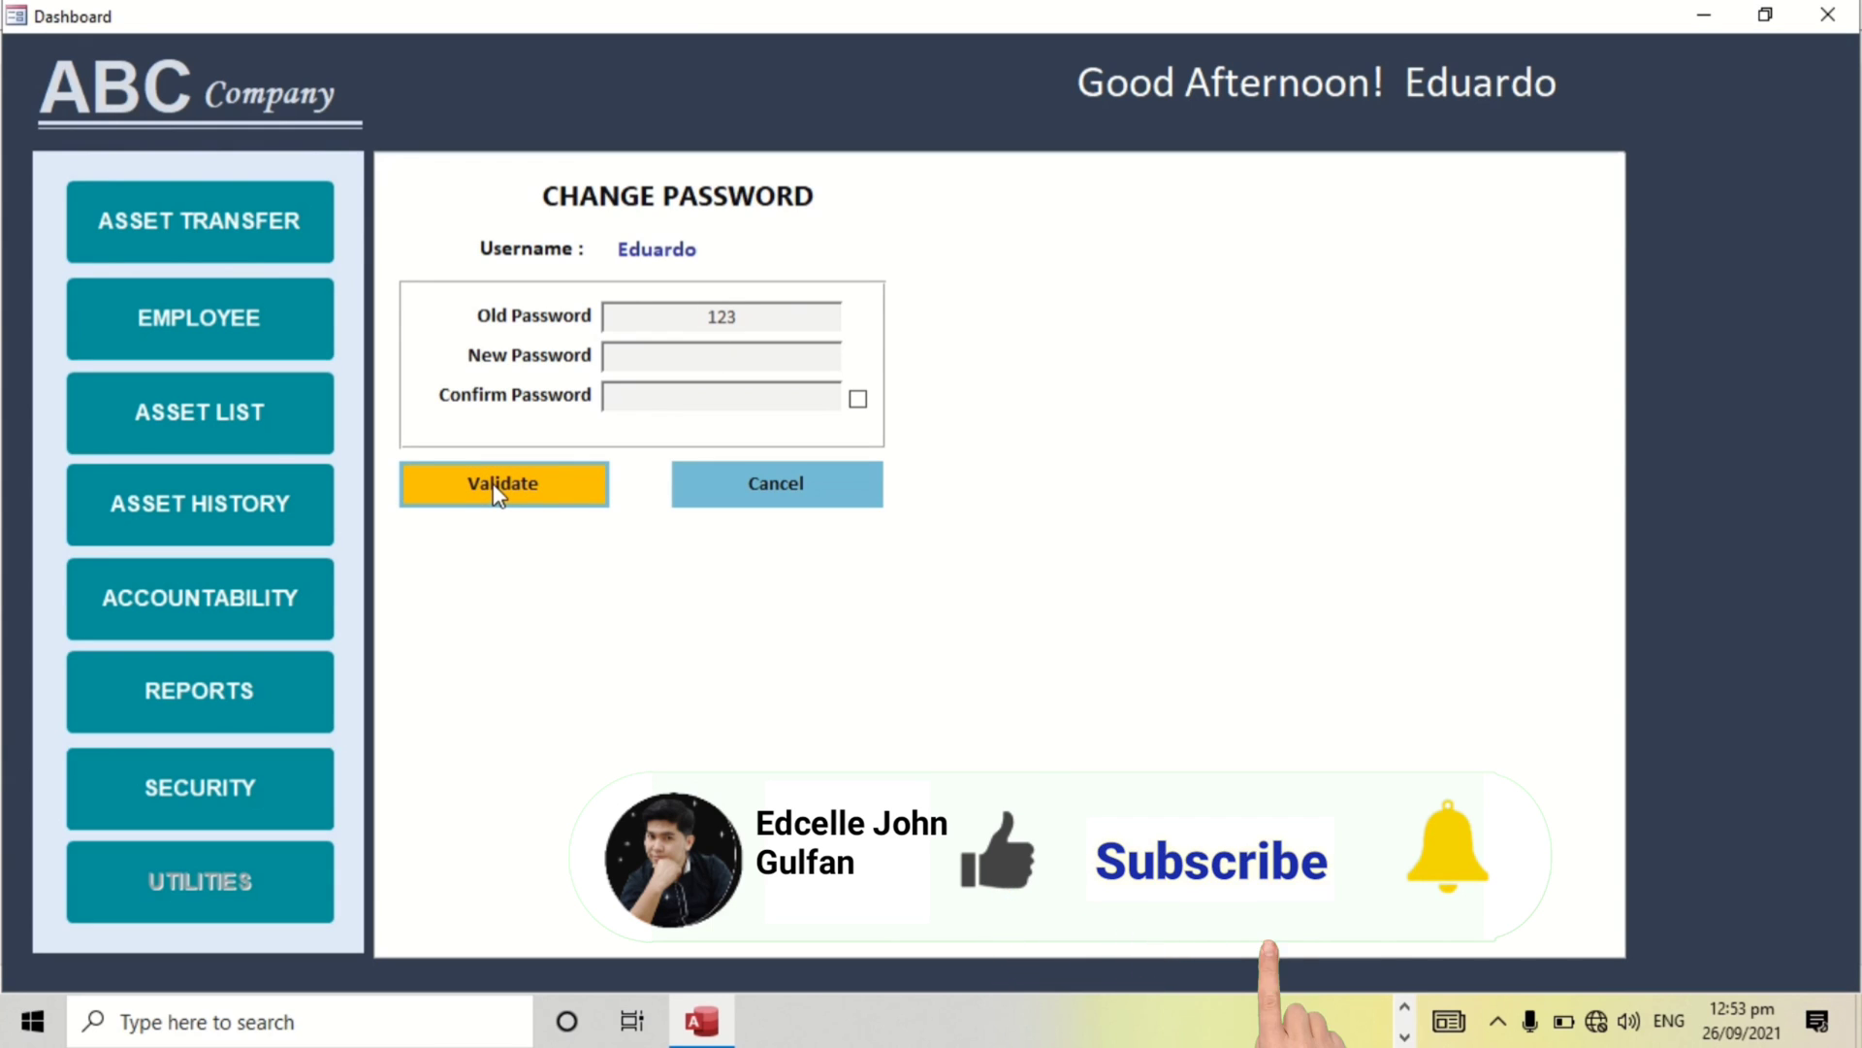
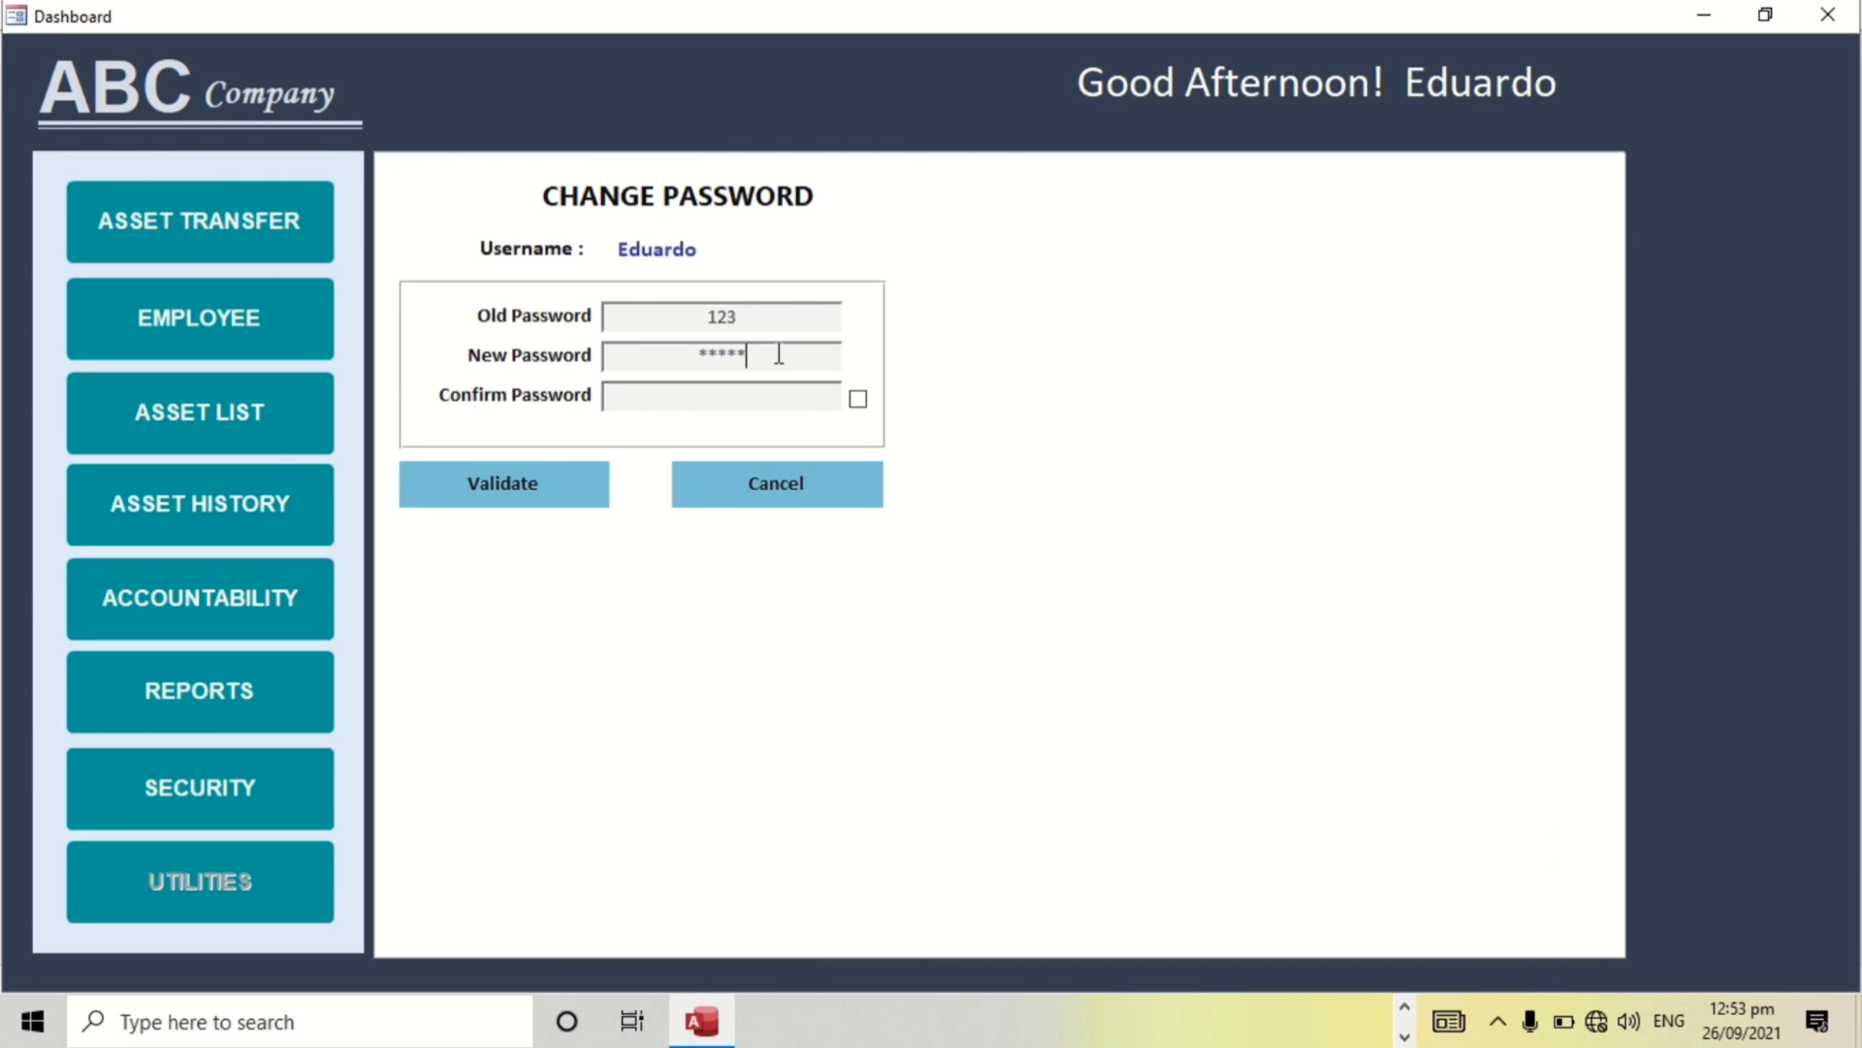
Enter and confirm a matching new password after a mismatch, and acknowledge the success message.
{"action": "key", "text": "Tab"}
{"action": "key", "text": "Return"}
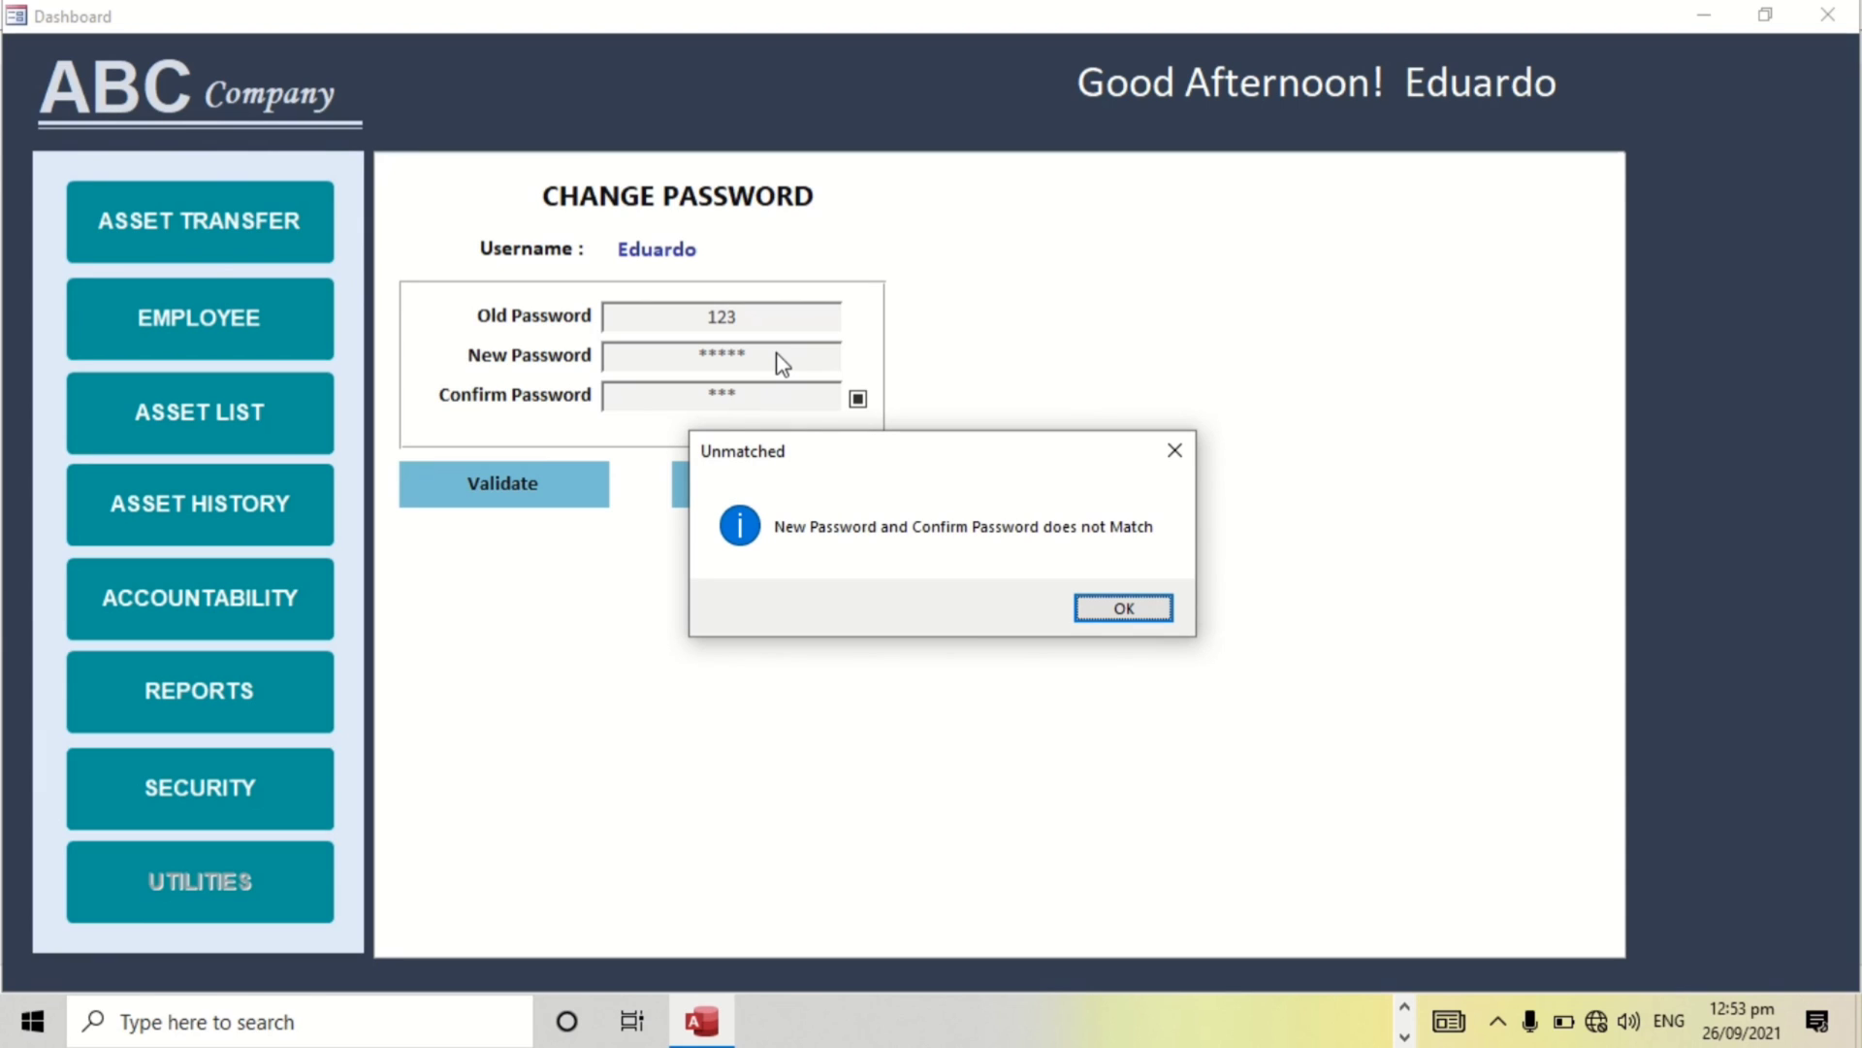
{"action": "key", "text": "Return"}
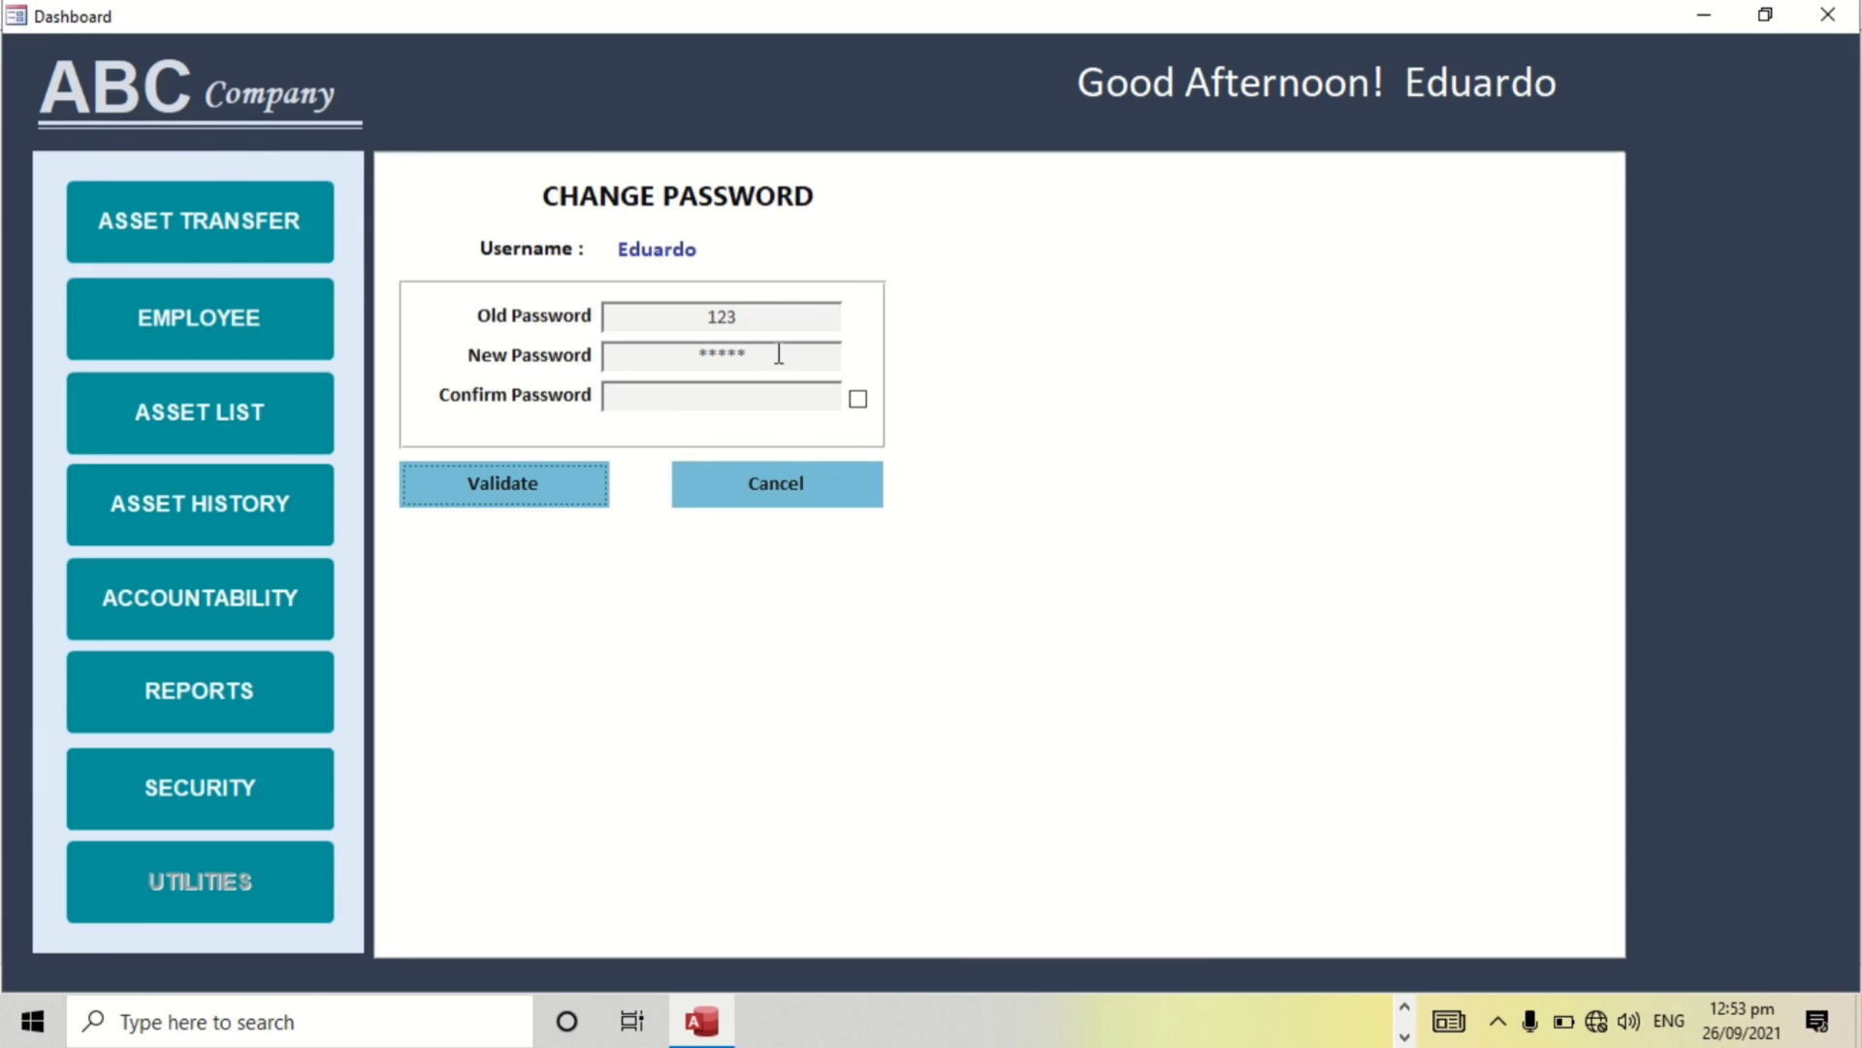
{"action": "left_click", "coordinate": [691, 352]}
{"action": "key", "text": "shift+Right"}
{"action": "key", "text": "shift+Right"}
{"action": "key", "text": "shift+Right"}
{"action": "key", "text": "shift+Right"}
{"action": "key", "text": "shift+Right"}
{"action": "type", "text": "*****"}
{"action": "key", "text": "Tab"}
{"action": "type", "text": "*****"}
{"action": "key", "text": "Return"}
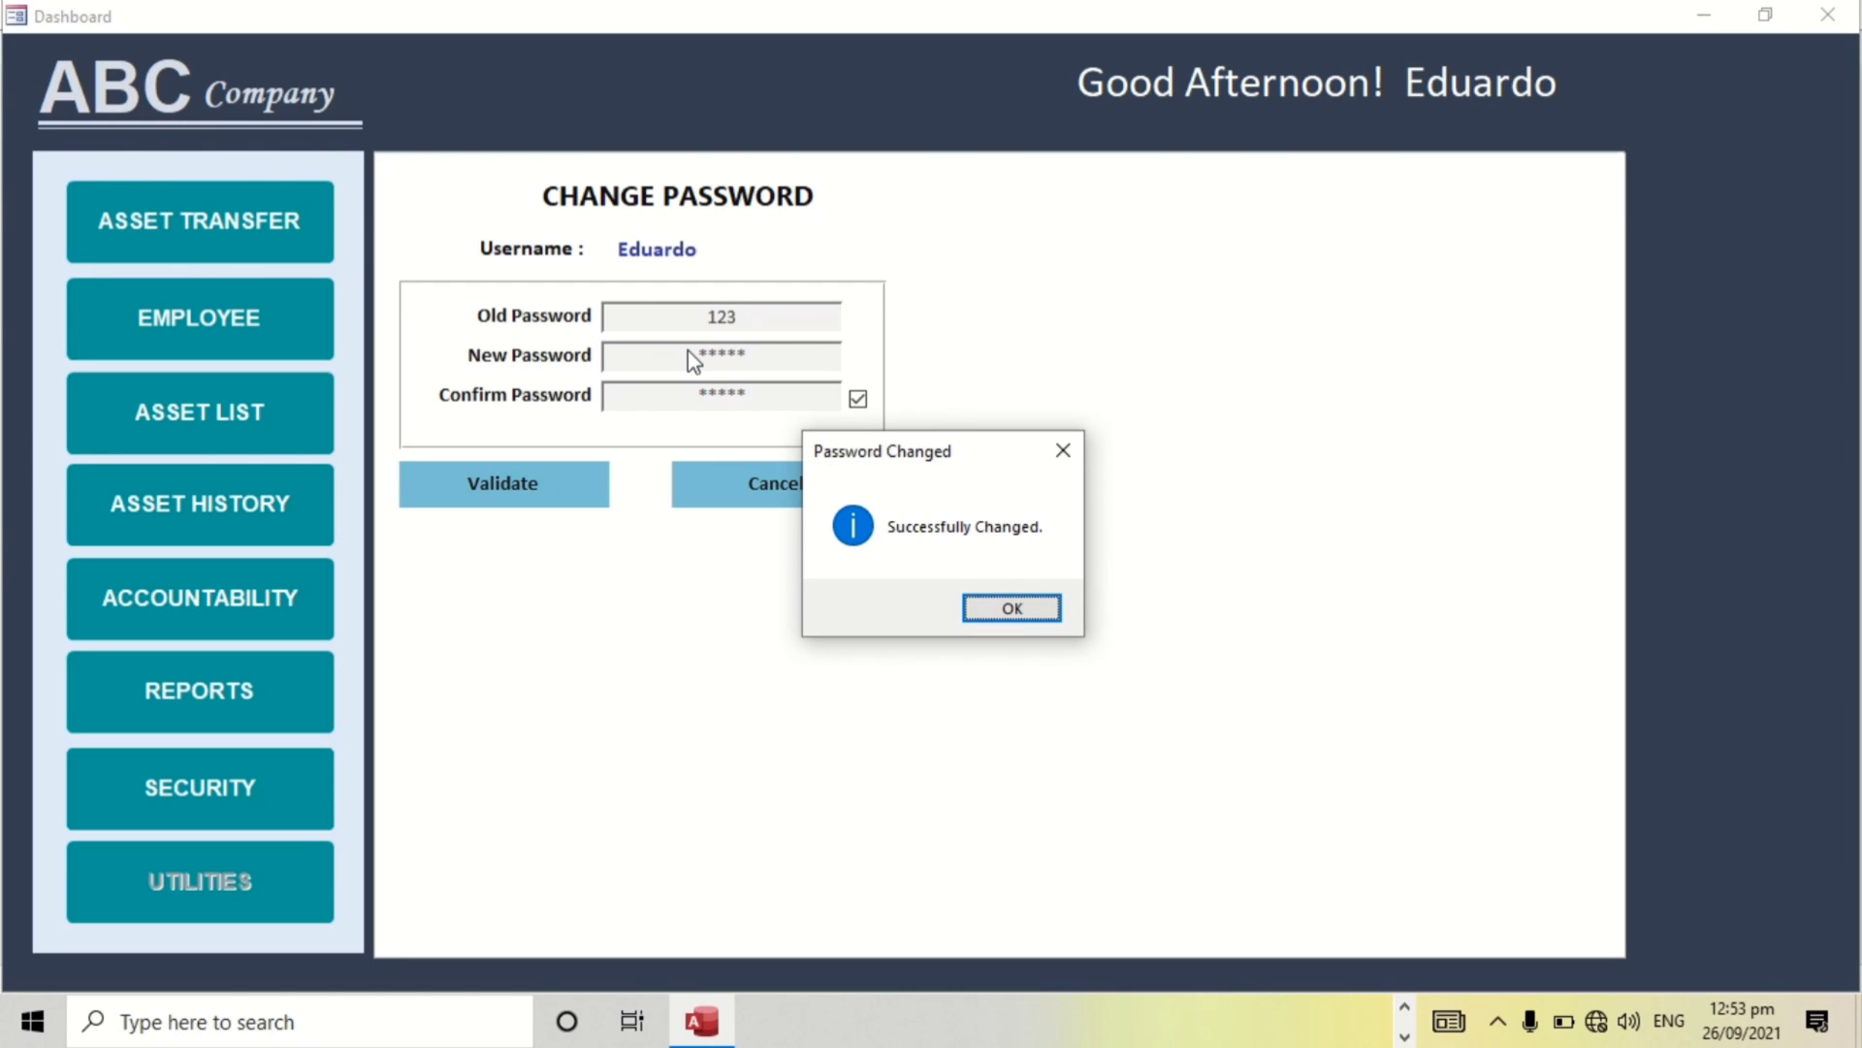
{"action": "left_click", "coordinate": [1013, 611]}
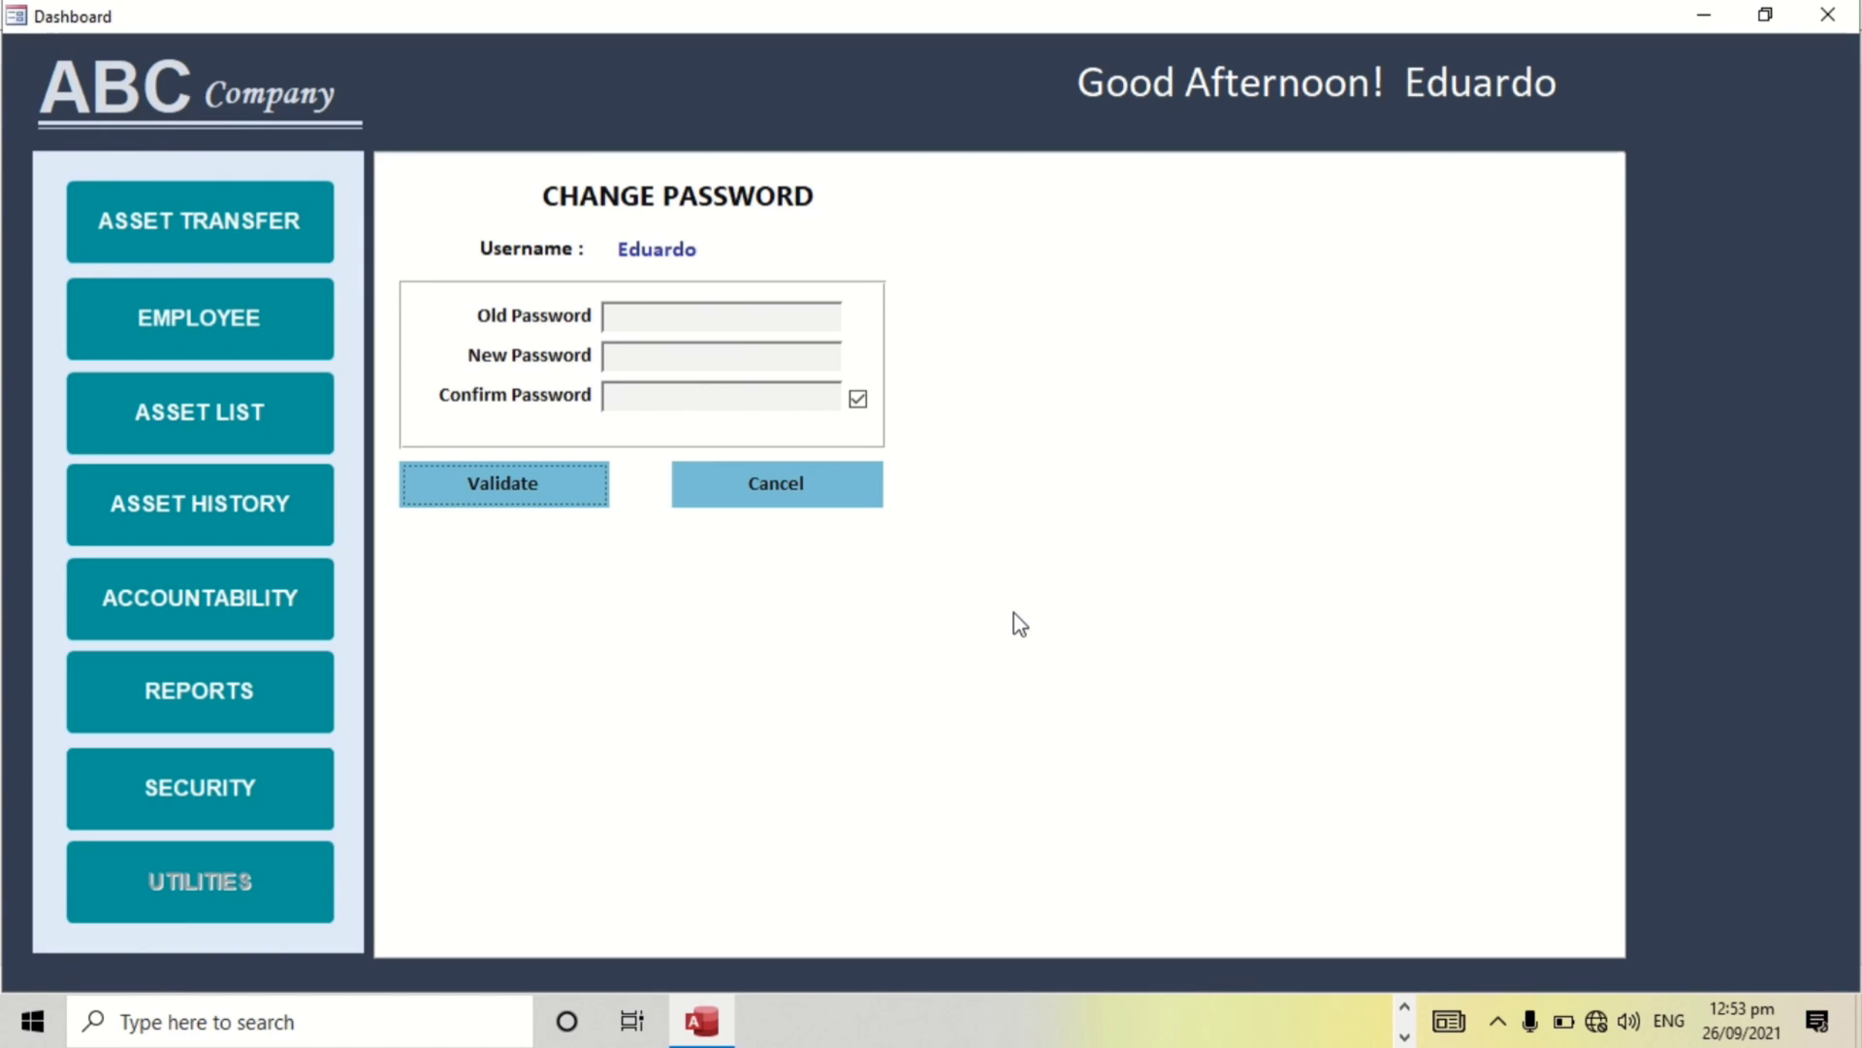
Load the technician's details into a new asset transfer form by their employee ID.
{"action": "left_click", "coordinate": [202, 249]}
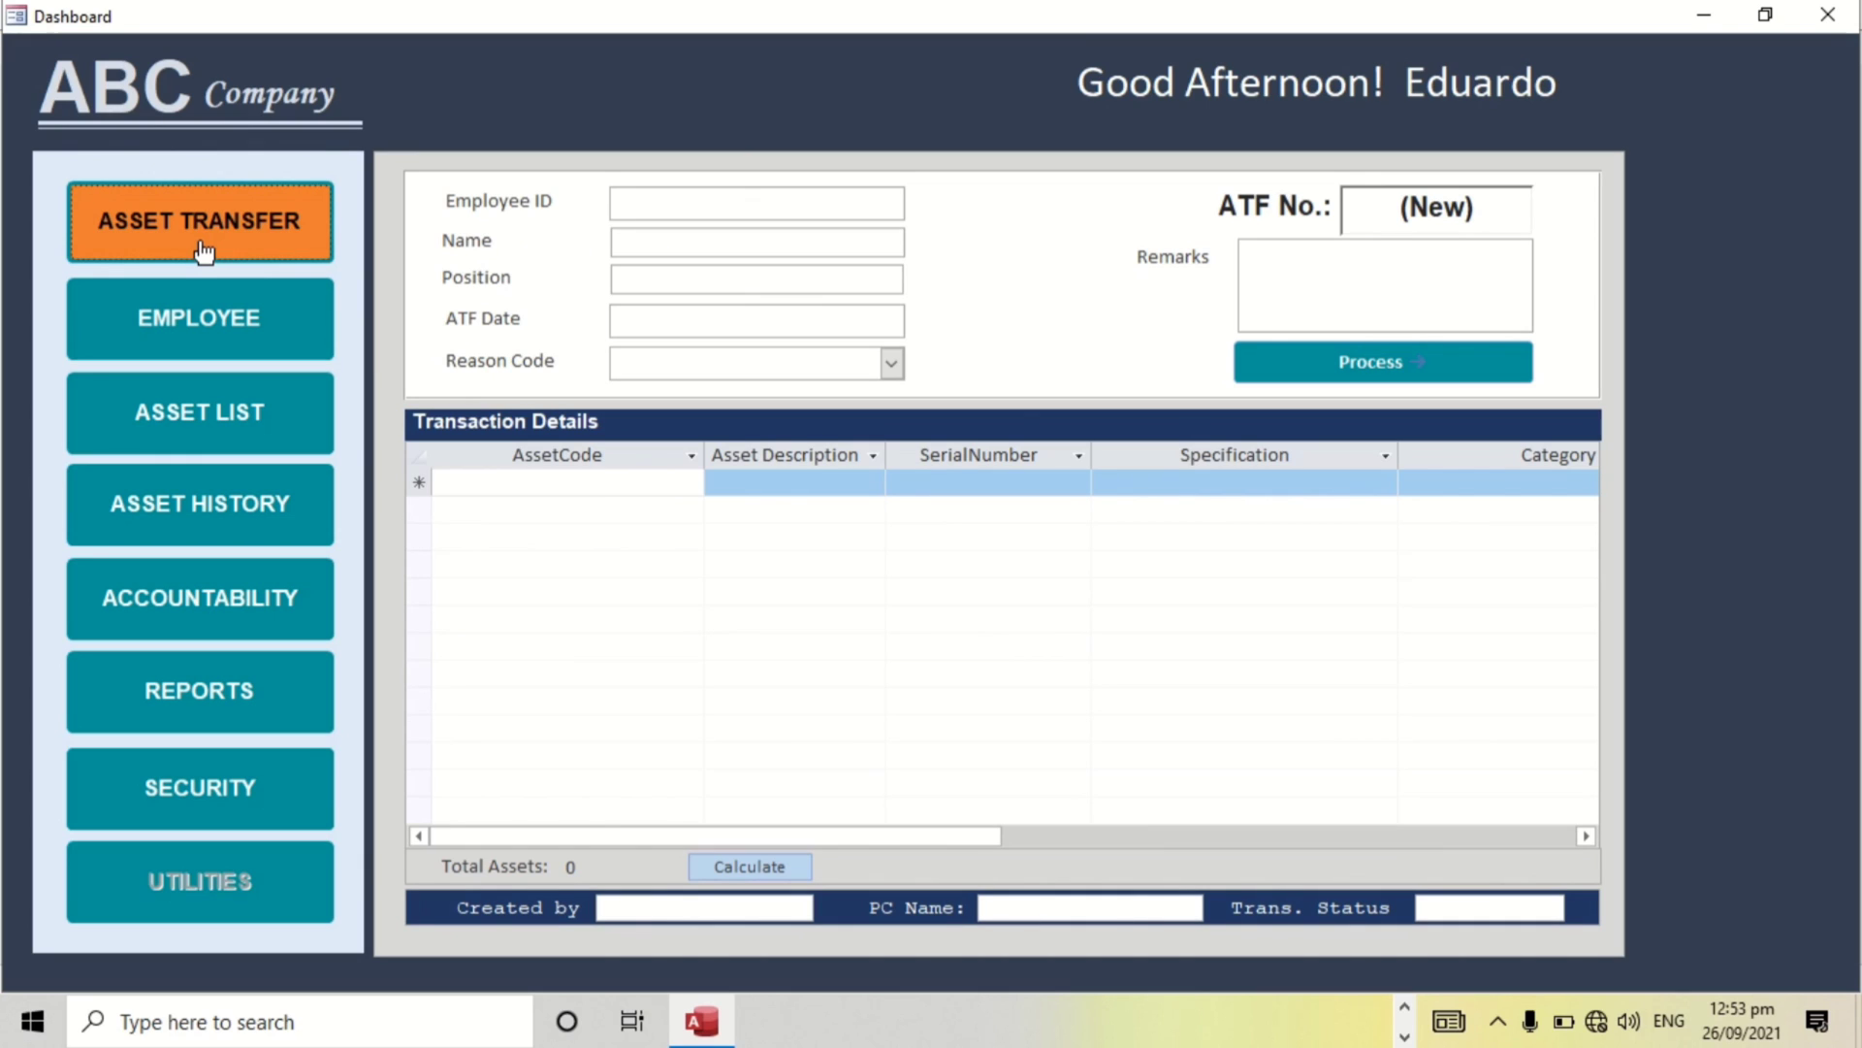
{"action": "left_click", "coordinate": [674, 202]}
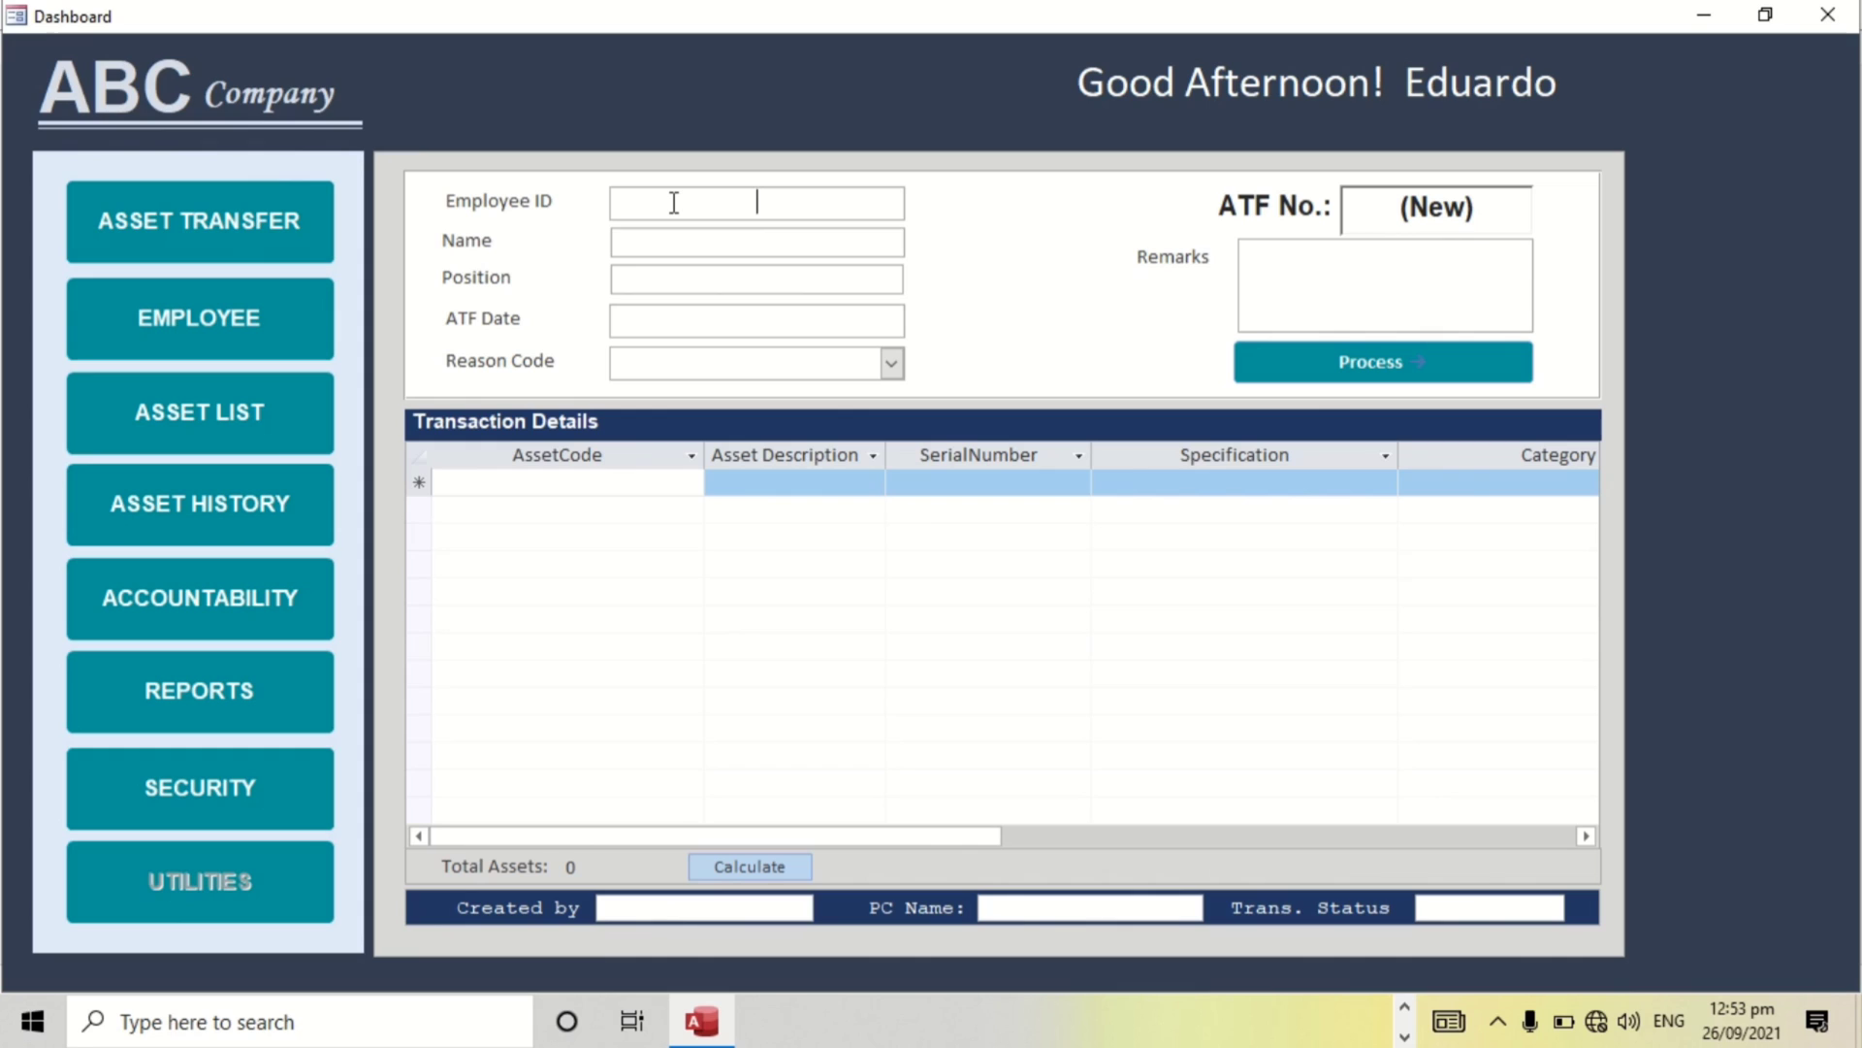
{"action": "type", "text": "012"}
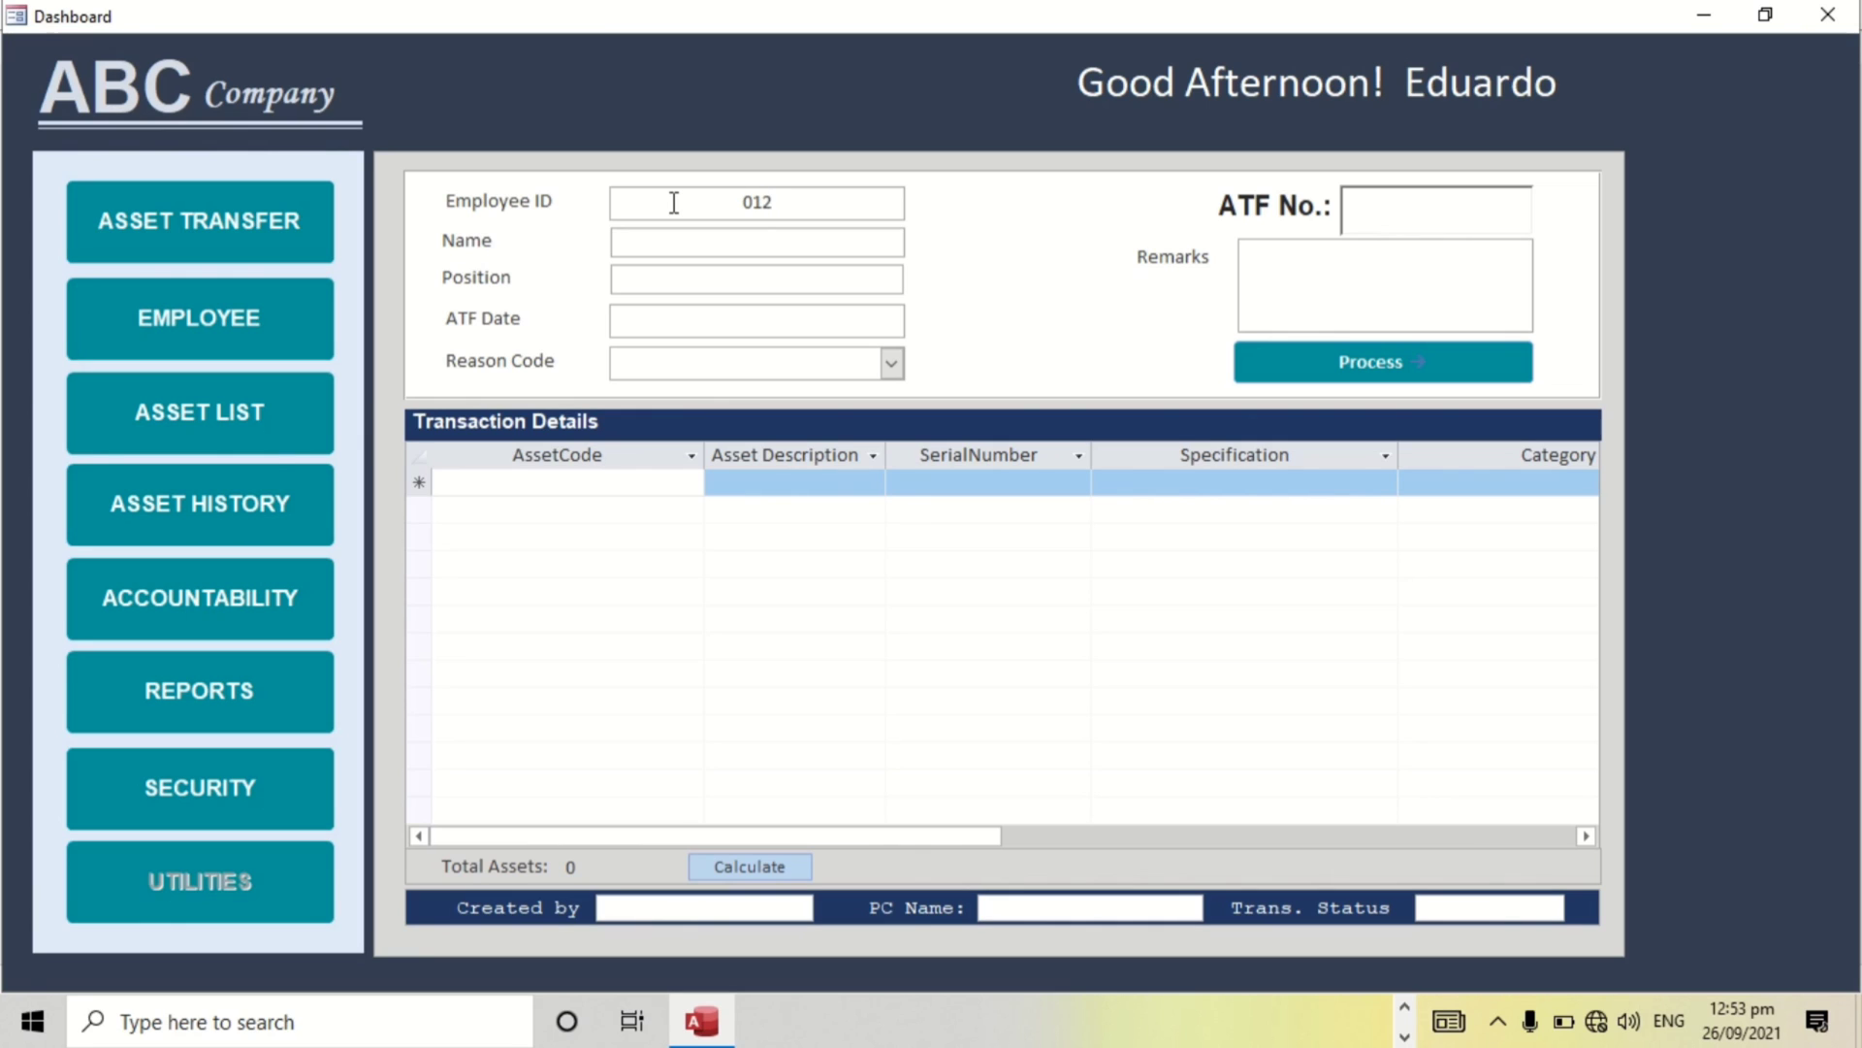
{"action": "type", "text": "59"}
{"action": "key", "text": "Return"}
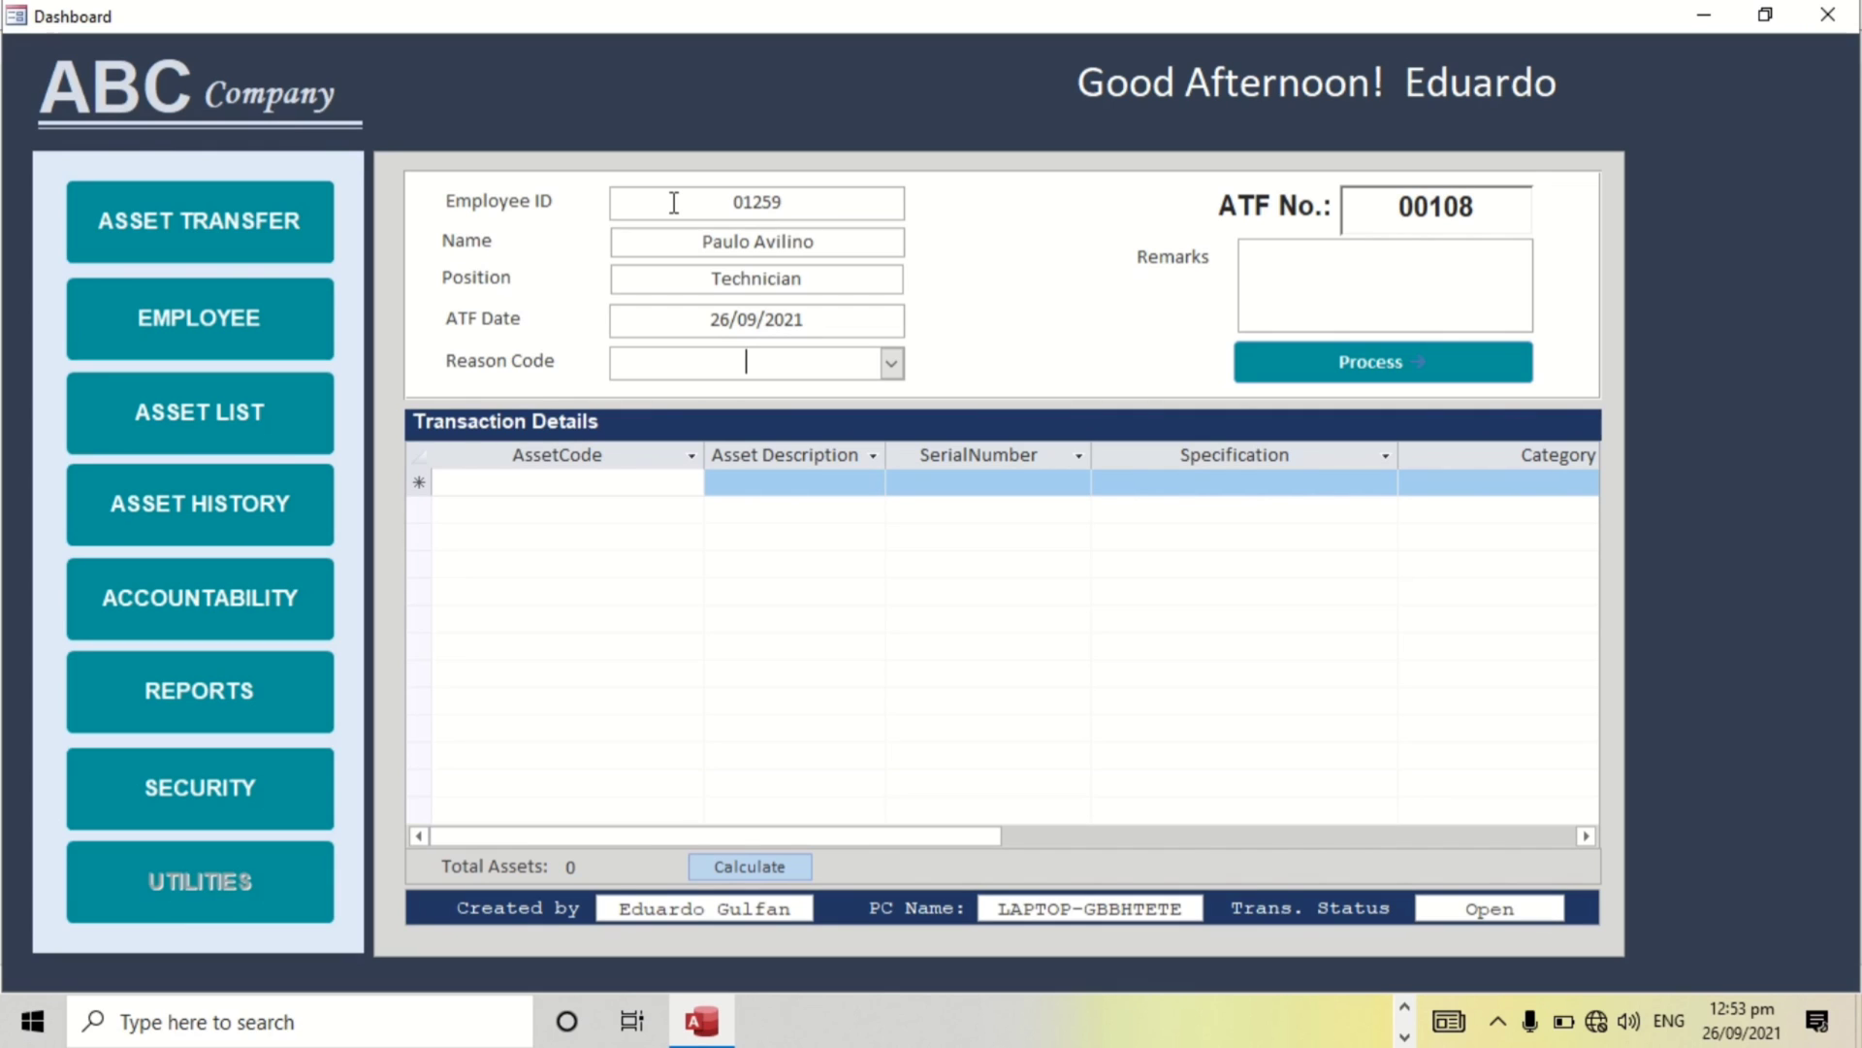
Set the transfer's reason code to Repair.
{"action": "left_click", "coordinate": [892, 364]}
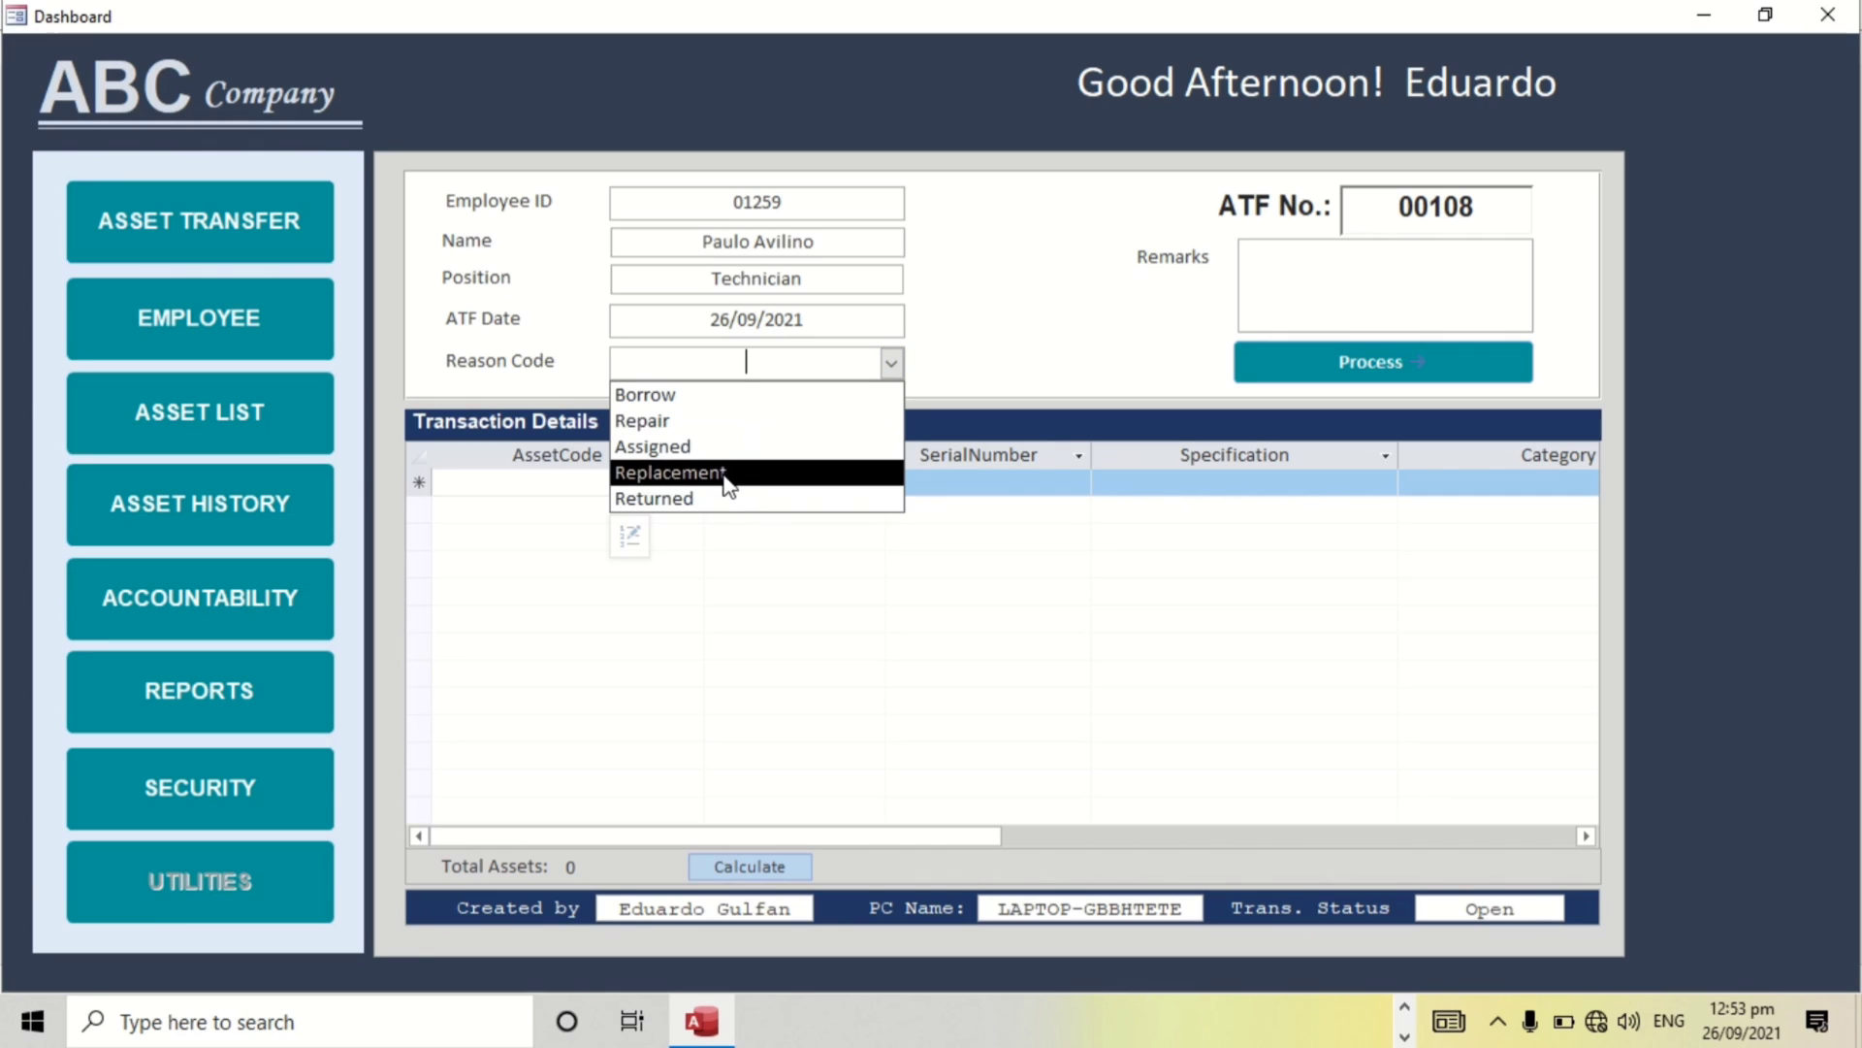
{"action": "left_click", "coordinate": [696, 421]}
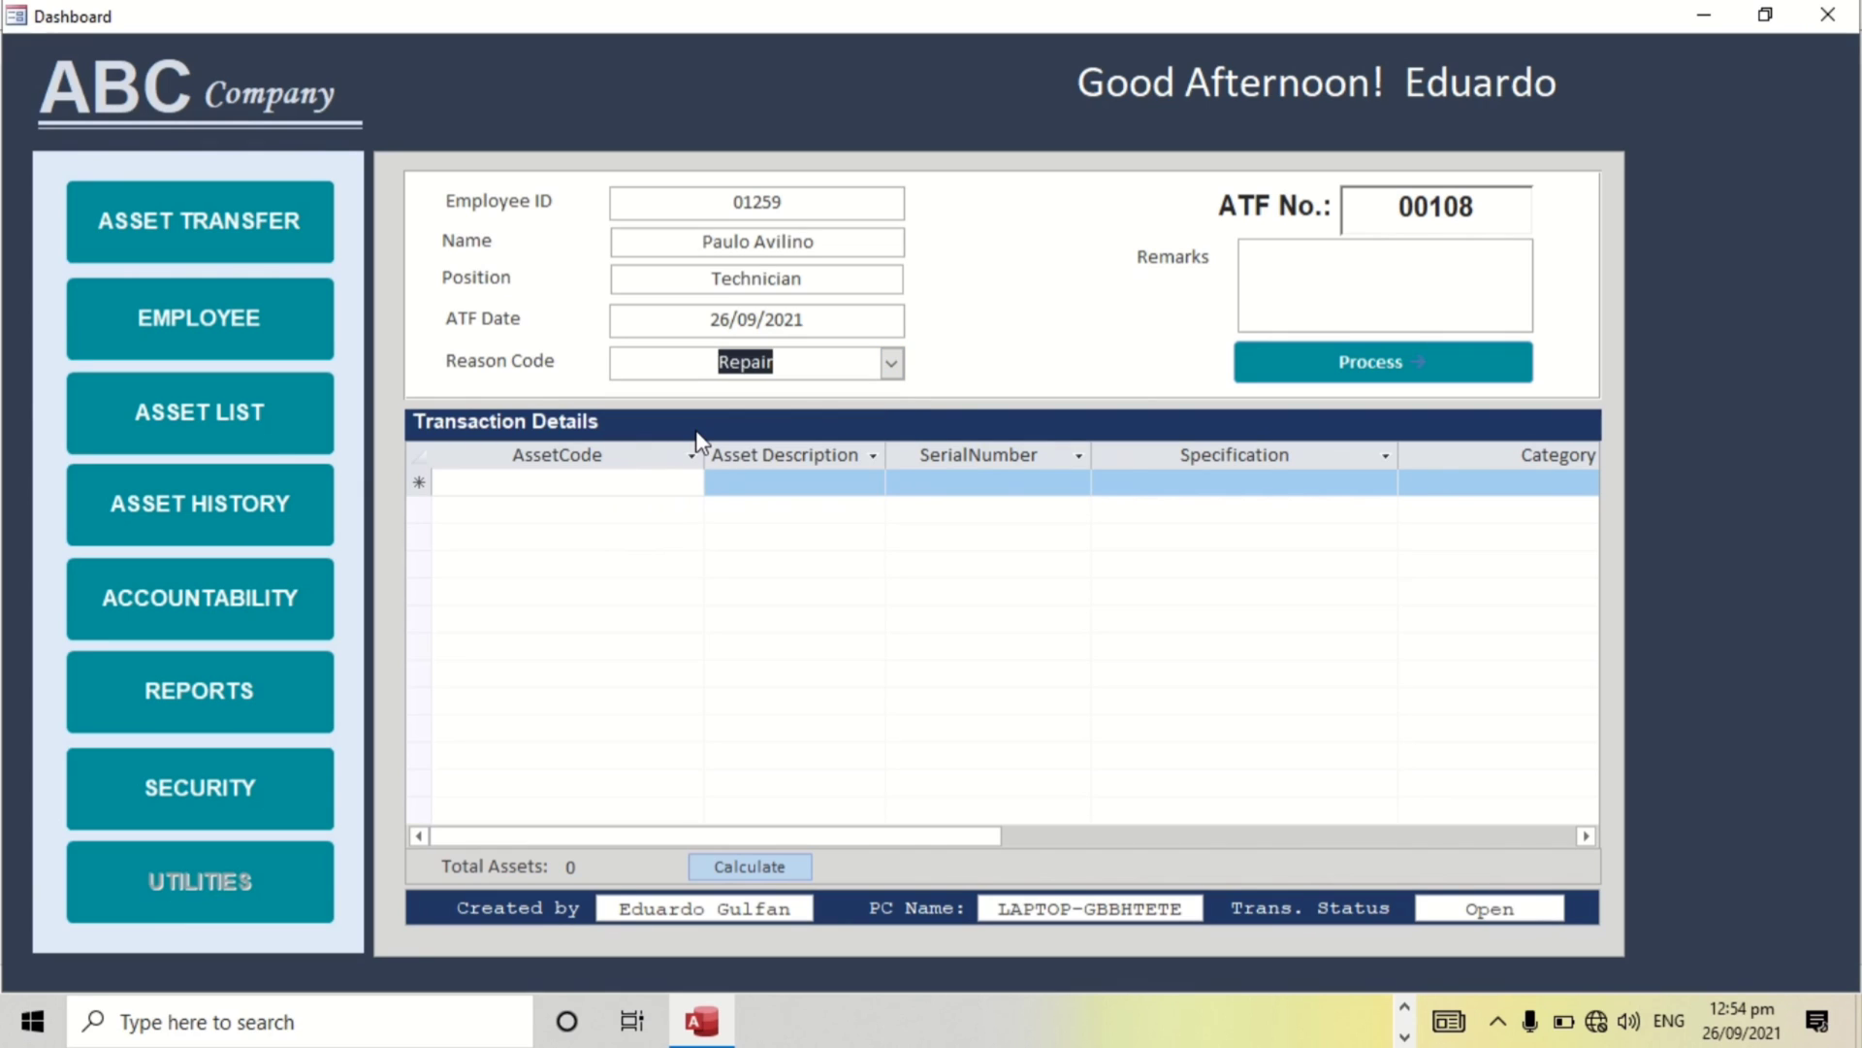
{"action": "key", "text": "Tab"}
{"action": "key", "text": "Tab"}
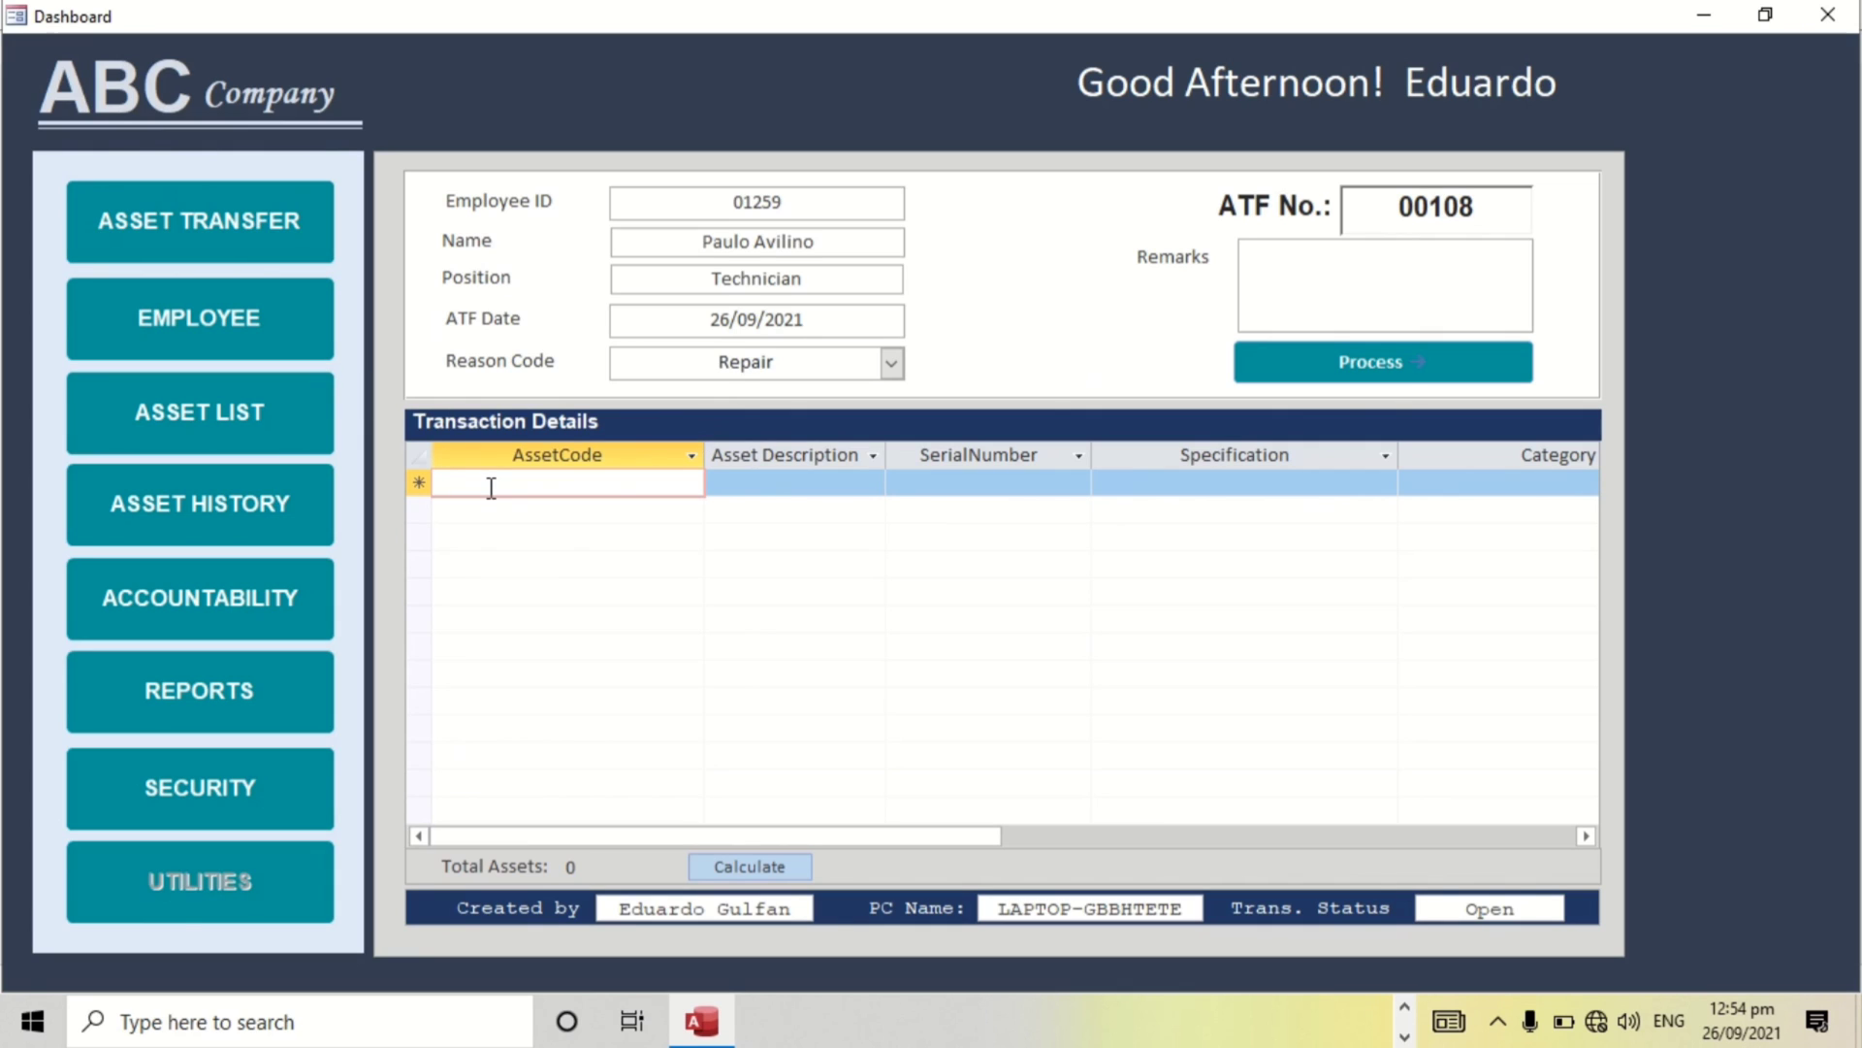
Add assets dnt-00002 and dnt-00026 to transfer 00108 and process it.
{"action": "type", "text": "dnt-0000"}
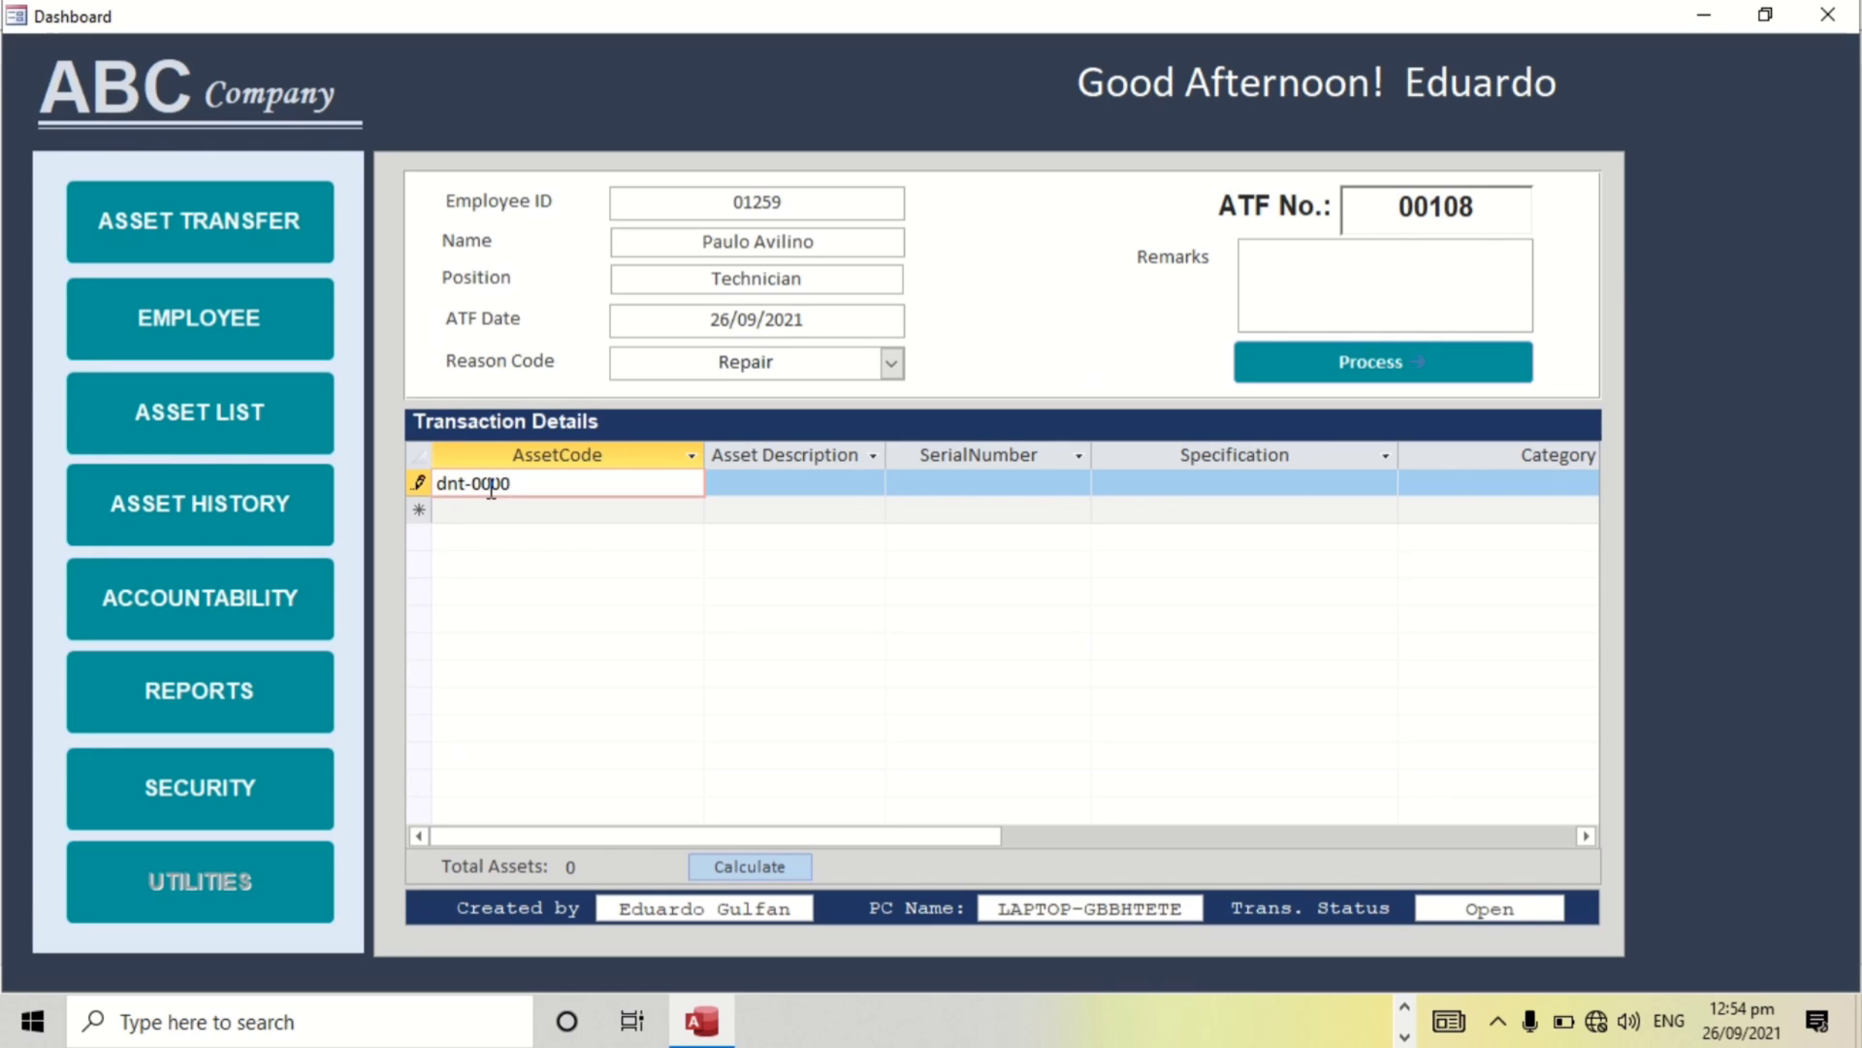
{"action": "key", "text": "BackSpace"}
{"action": "type", "text": "02"}
{"action": "key", "text": "Return"}
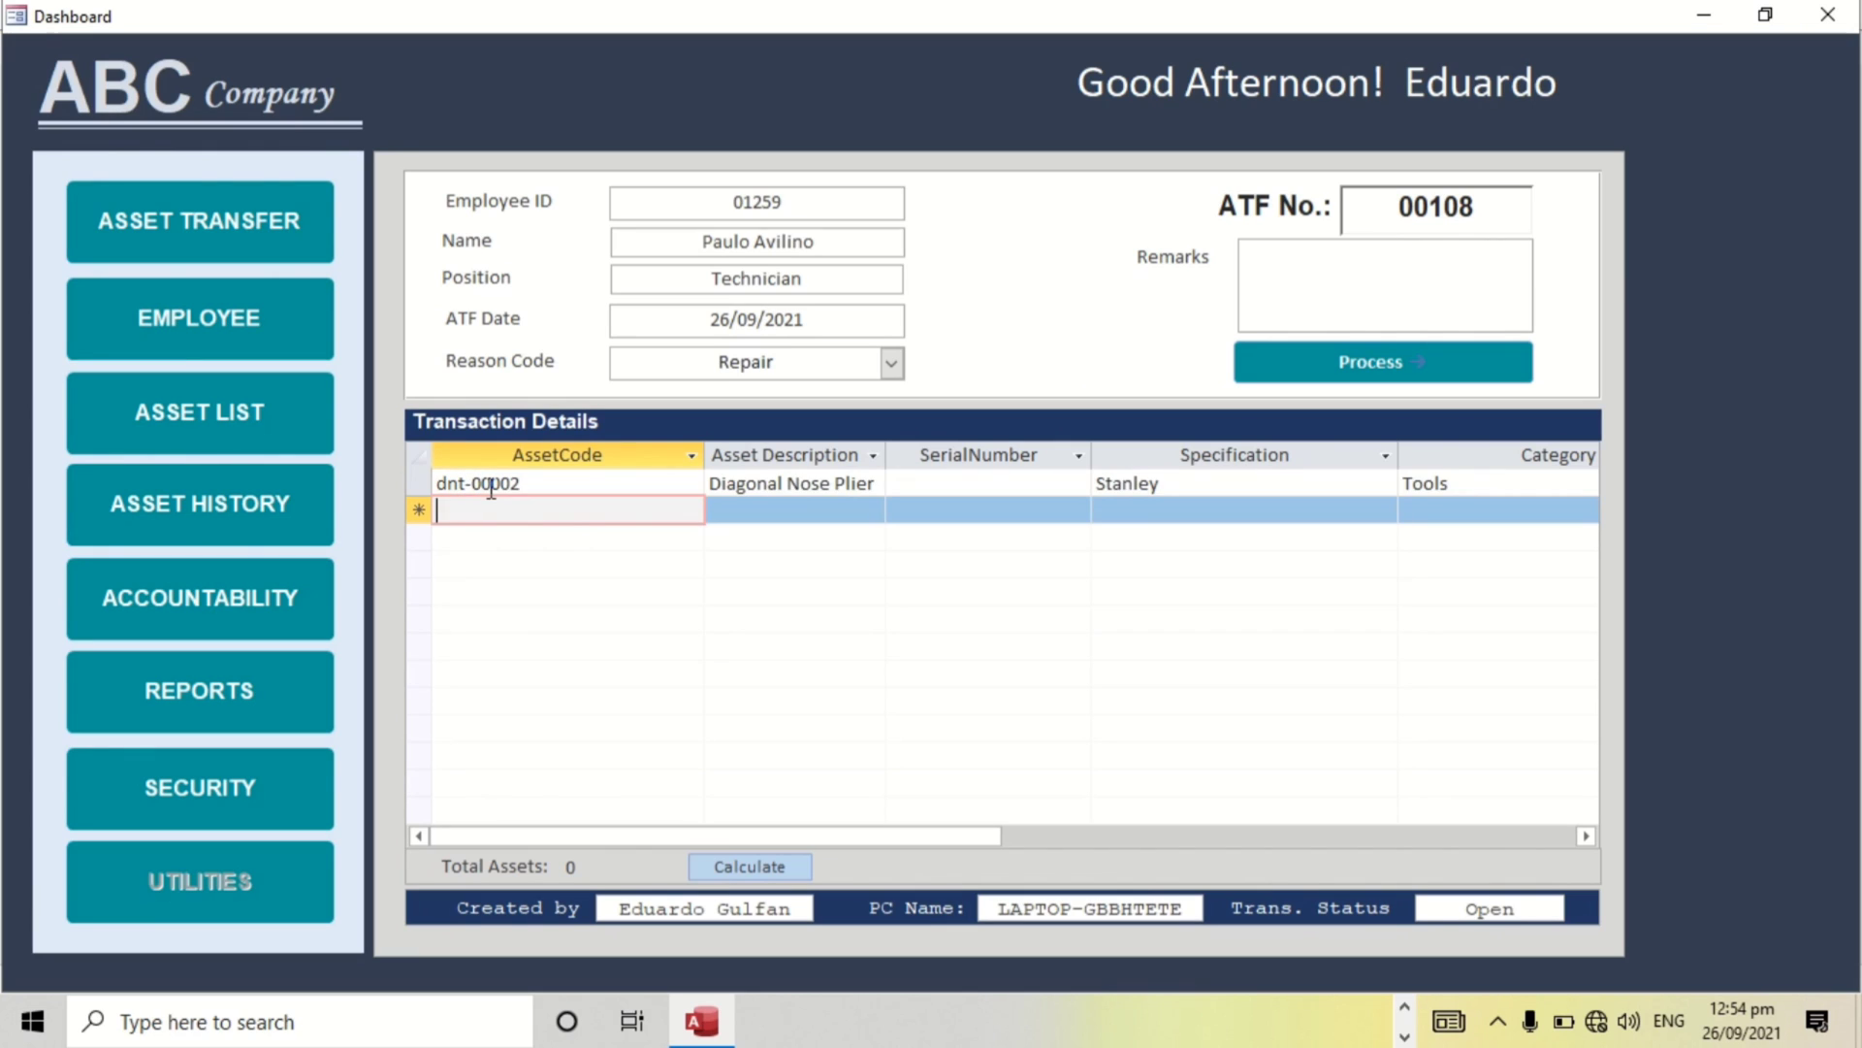
{"action": "type", "text": "dnt-00026"}
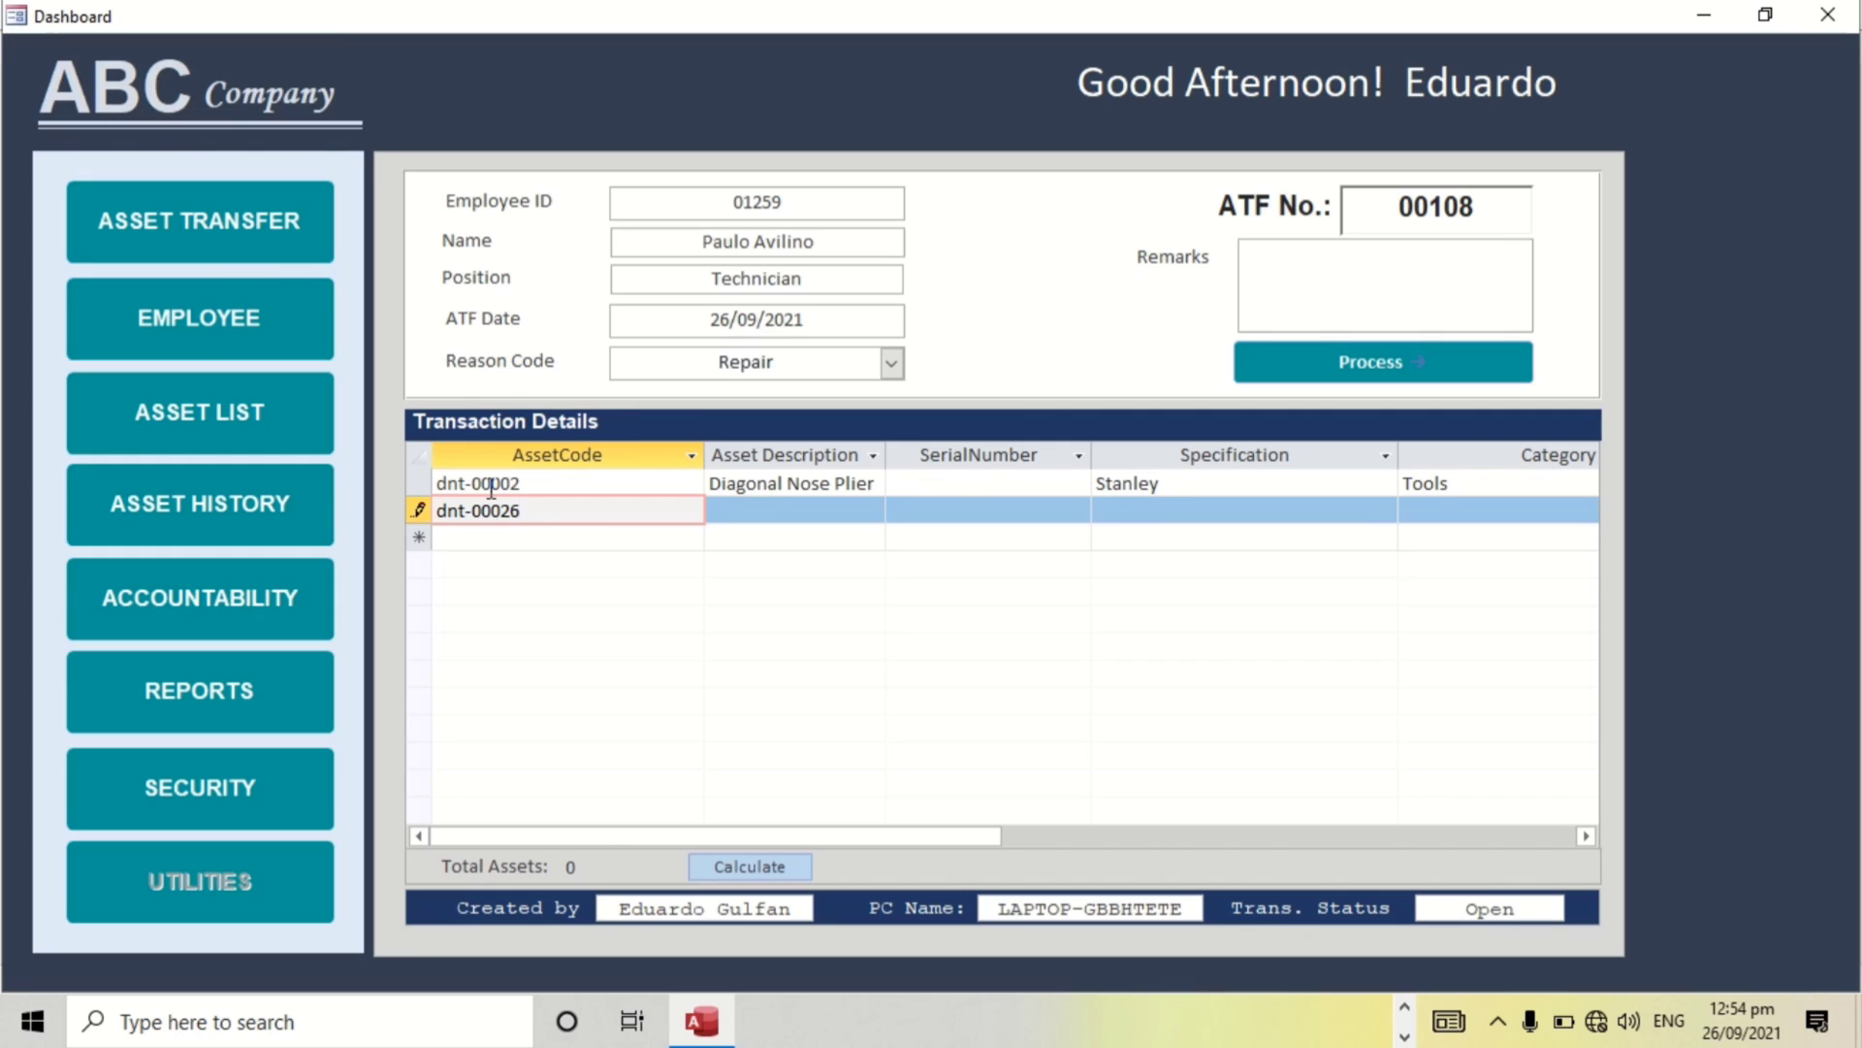
{"action": "key", "text": "Return"}
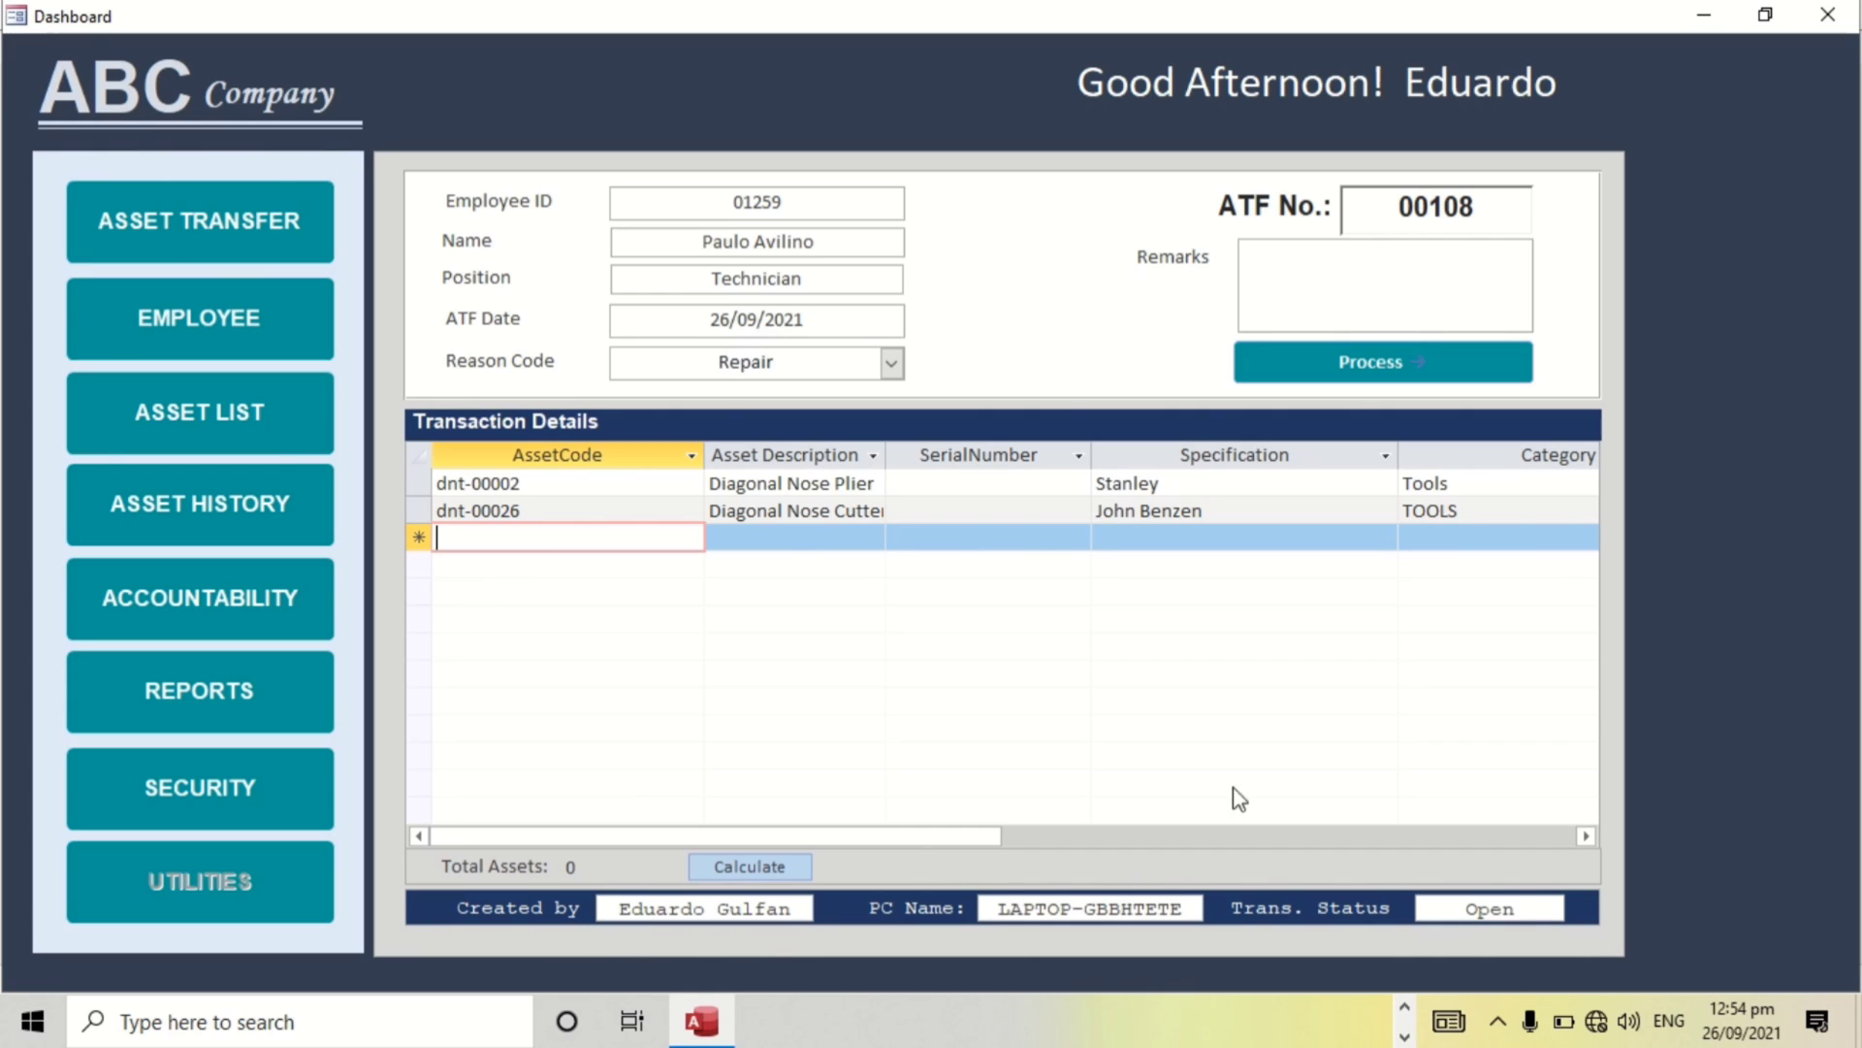
{"action": "left_click", "coordinate": [1393, 377]}
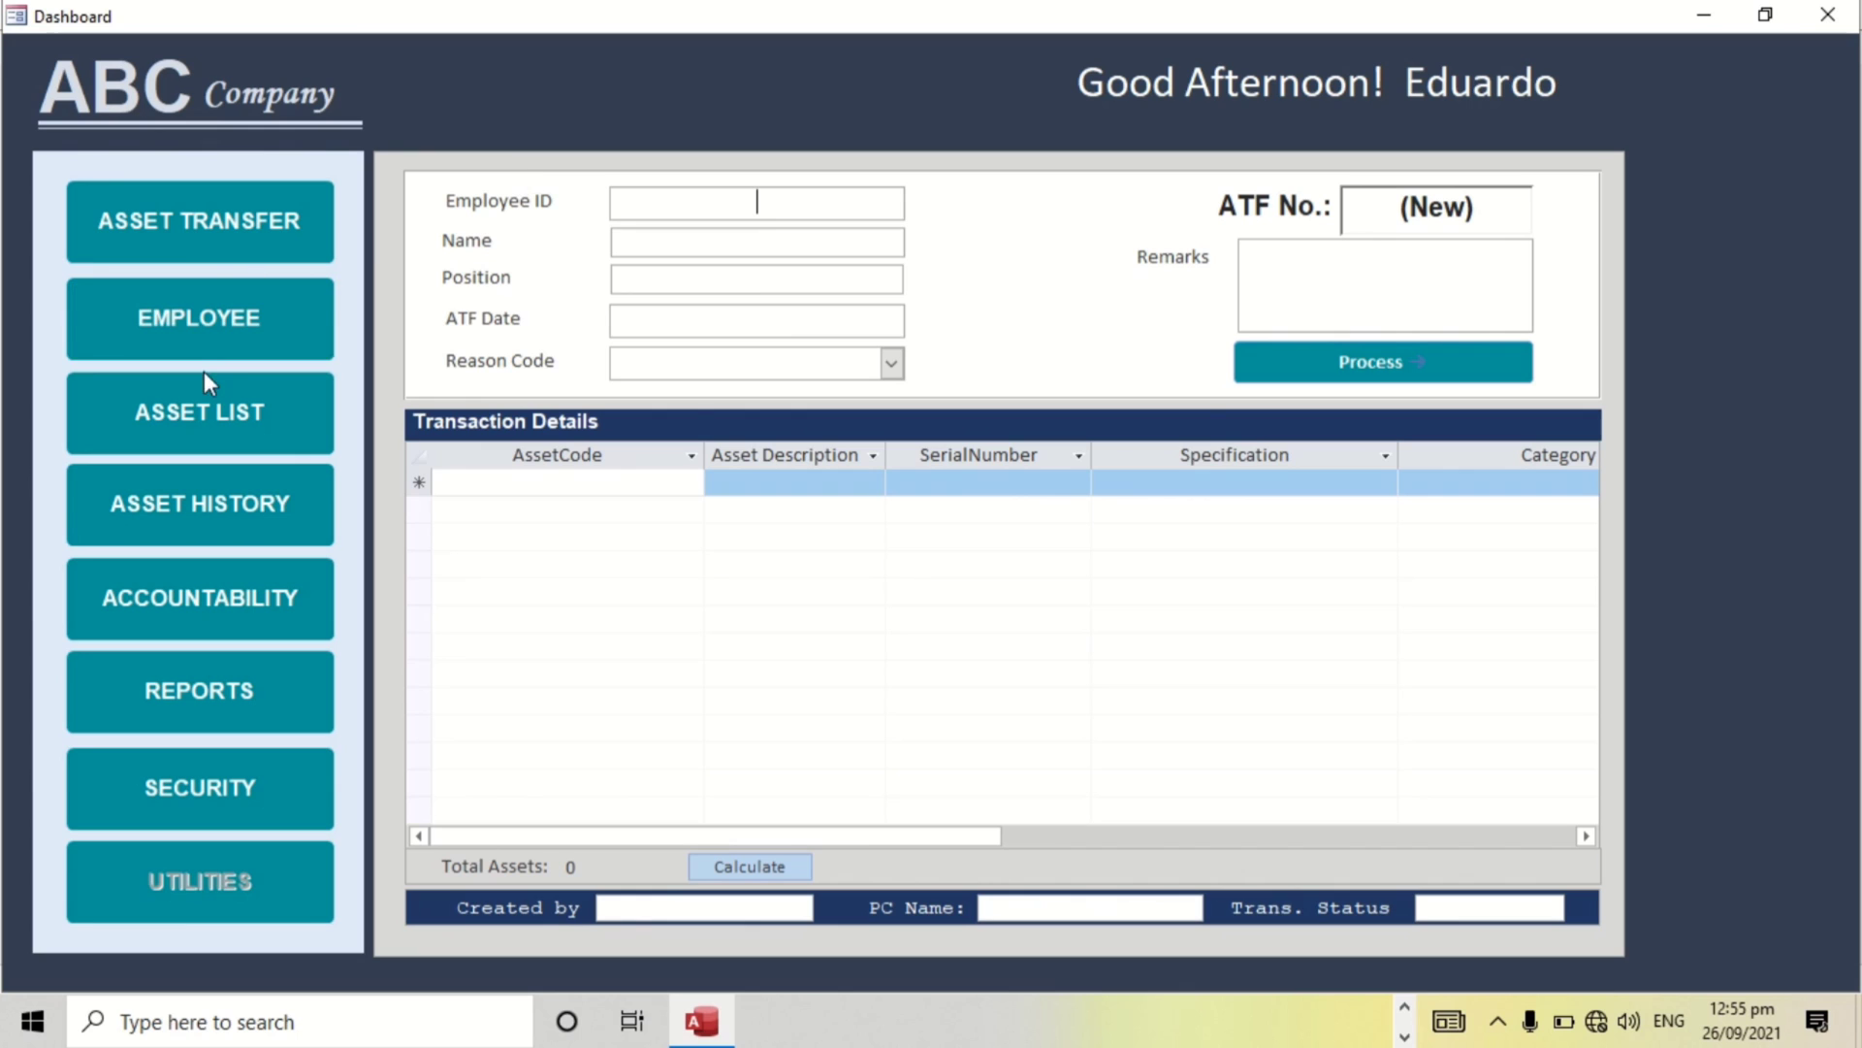
Refresh the employee's accountability list and scroll the grid to confirm both diagonal nose tools under ATF 108.
{"action": "left_click", "coordinate": [247, 617]}
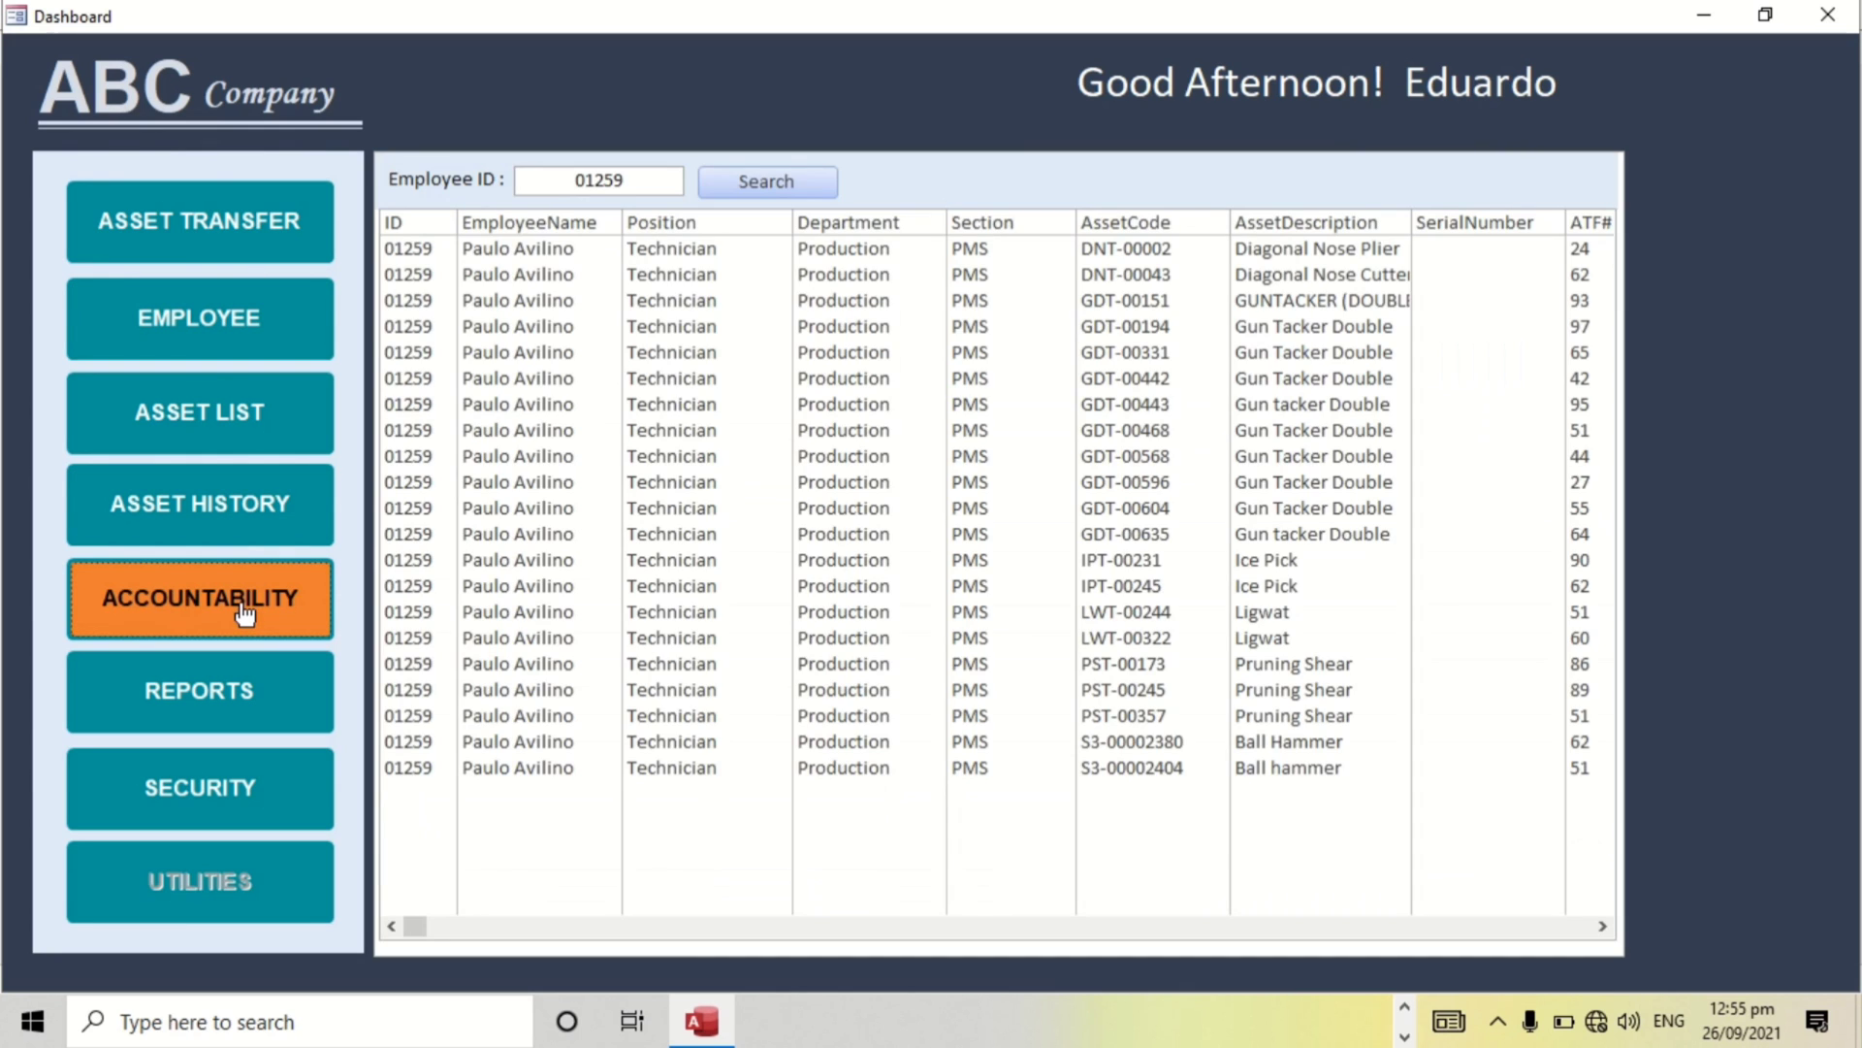
{"action": "left_click", "coordinate": [803, 193]}
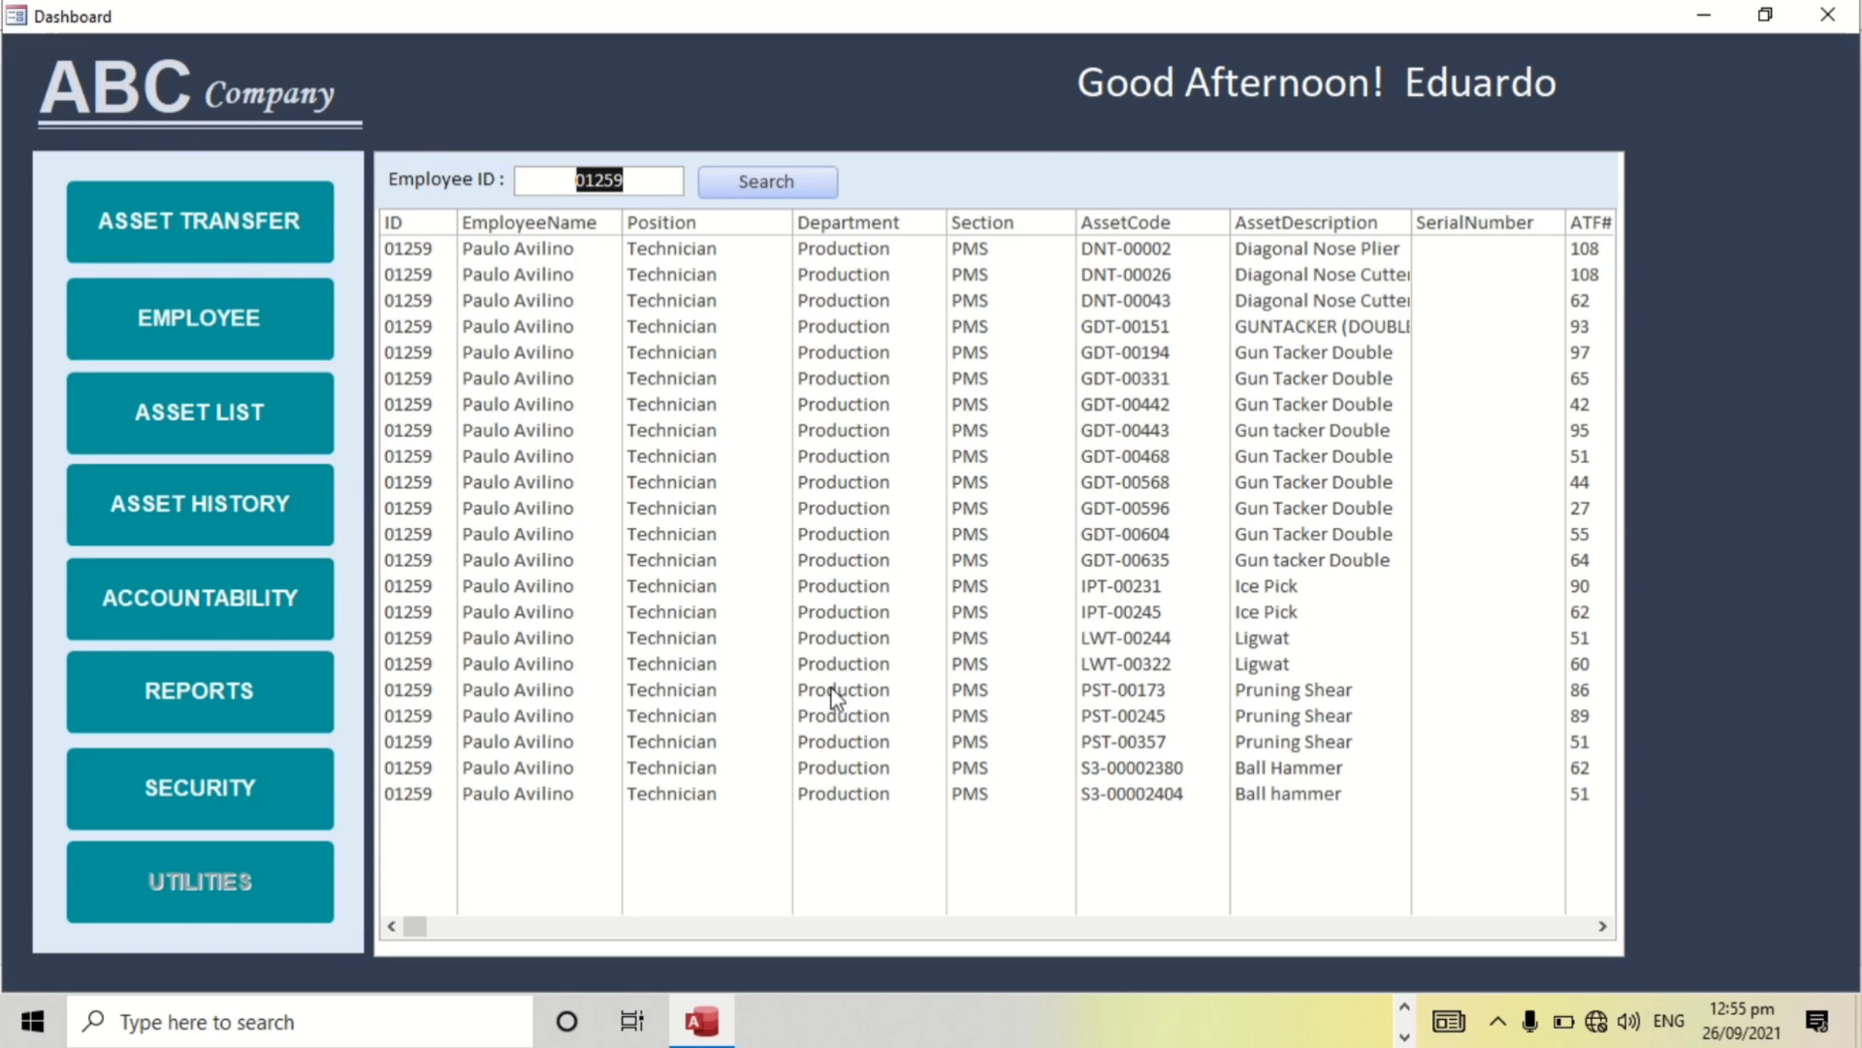
{"action": "left_click", "coordinate": [1603, 926]}
{"action": "left_click", "coordinate": [1602, 927]}
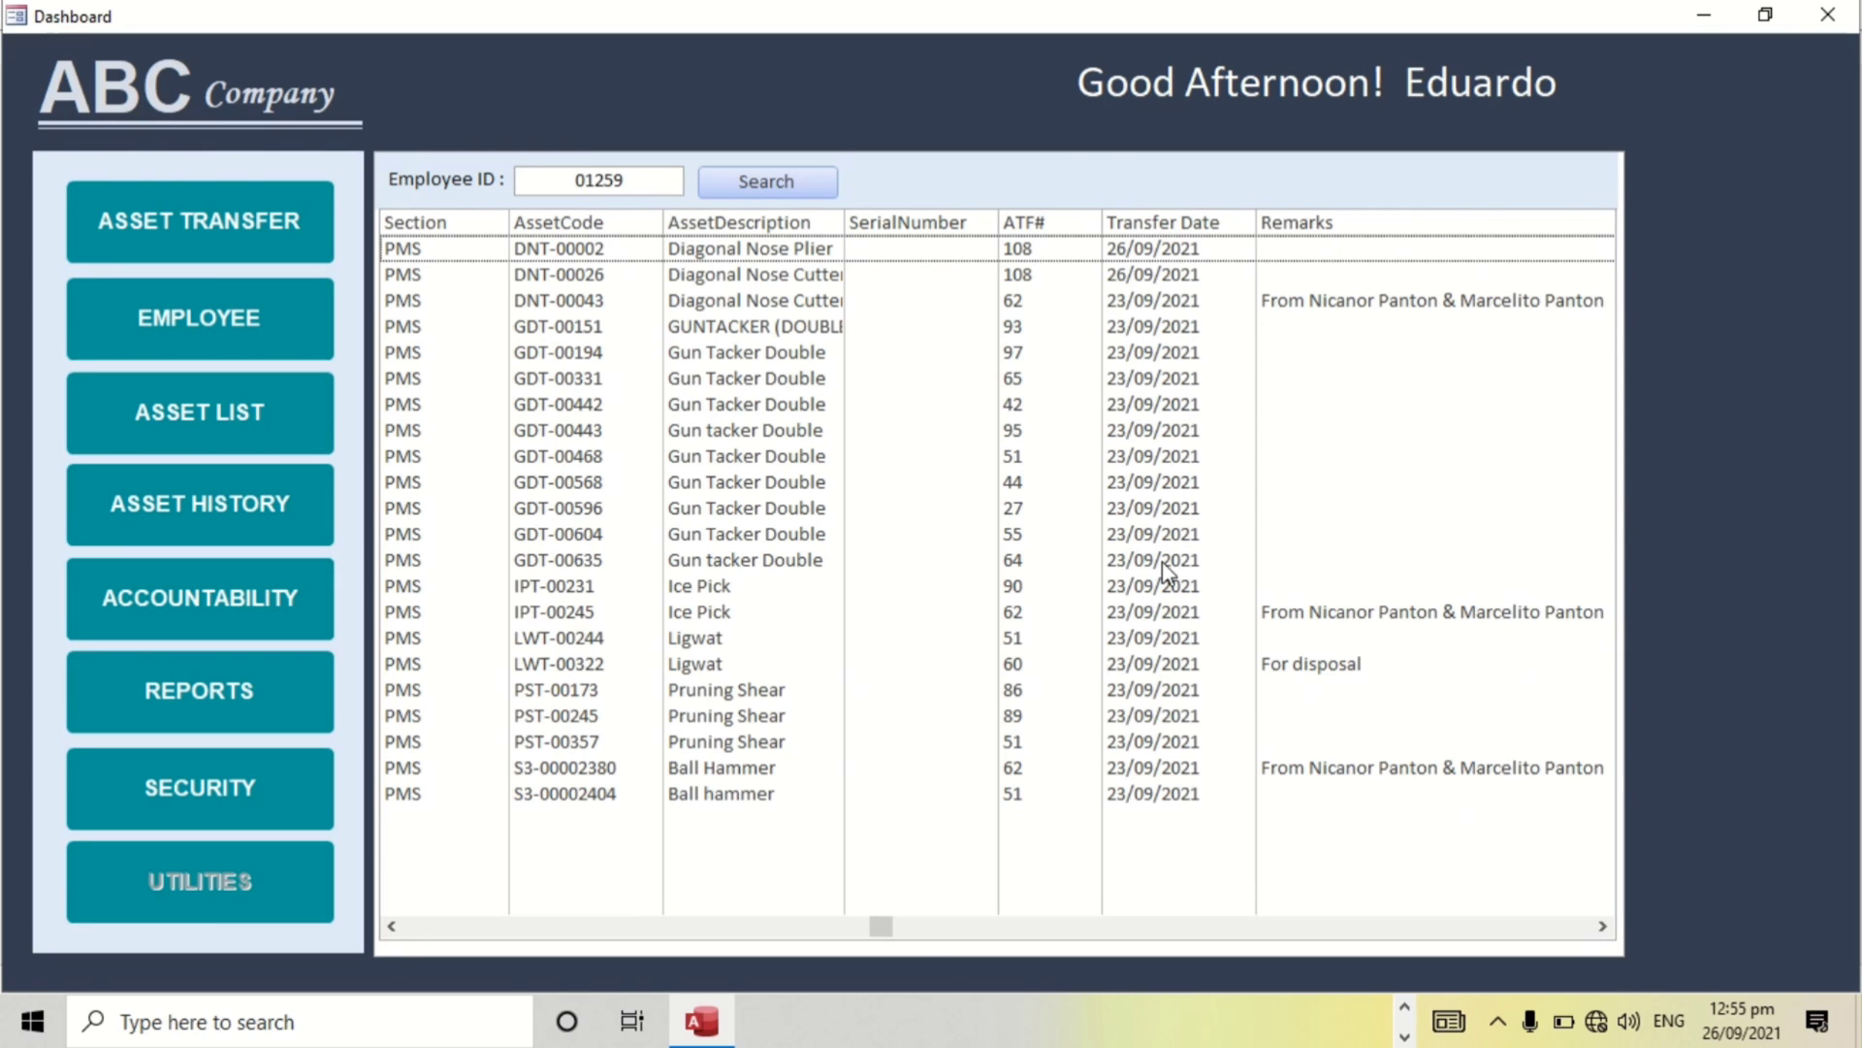
{"action": "left_click_drag", "start_coordinate": [881, 927], "coordinate": [395, 931]}
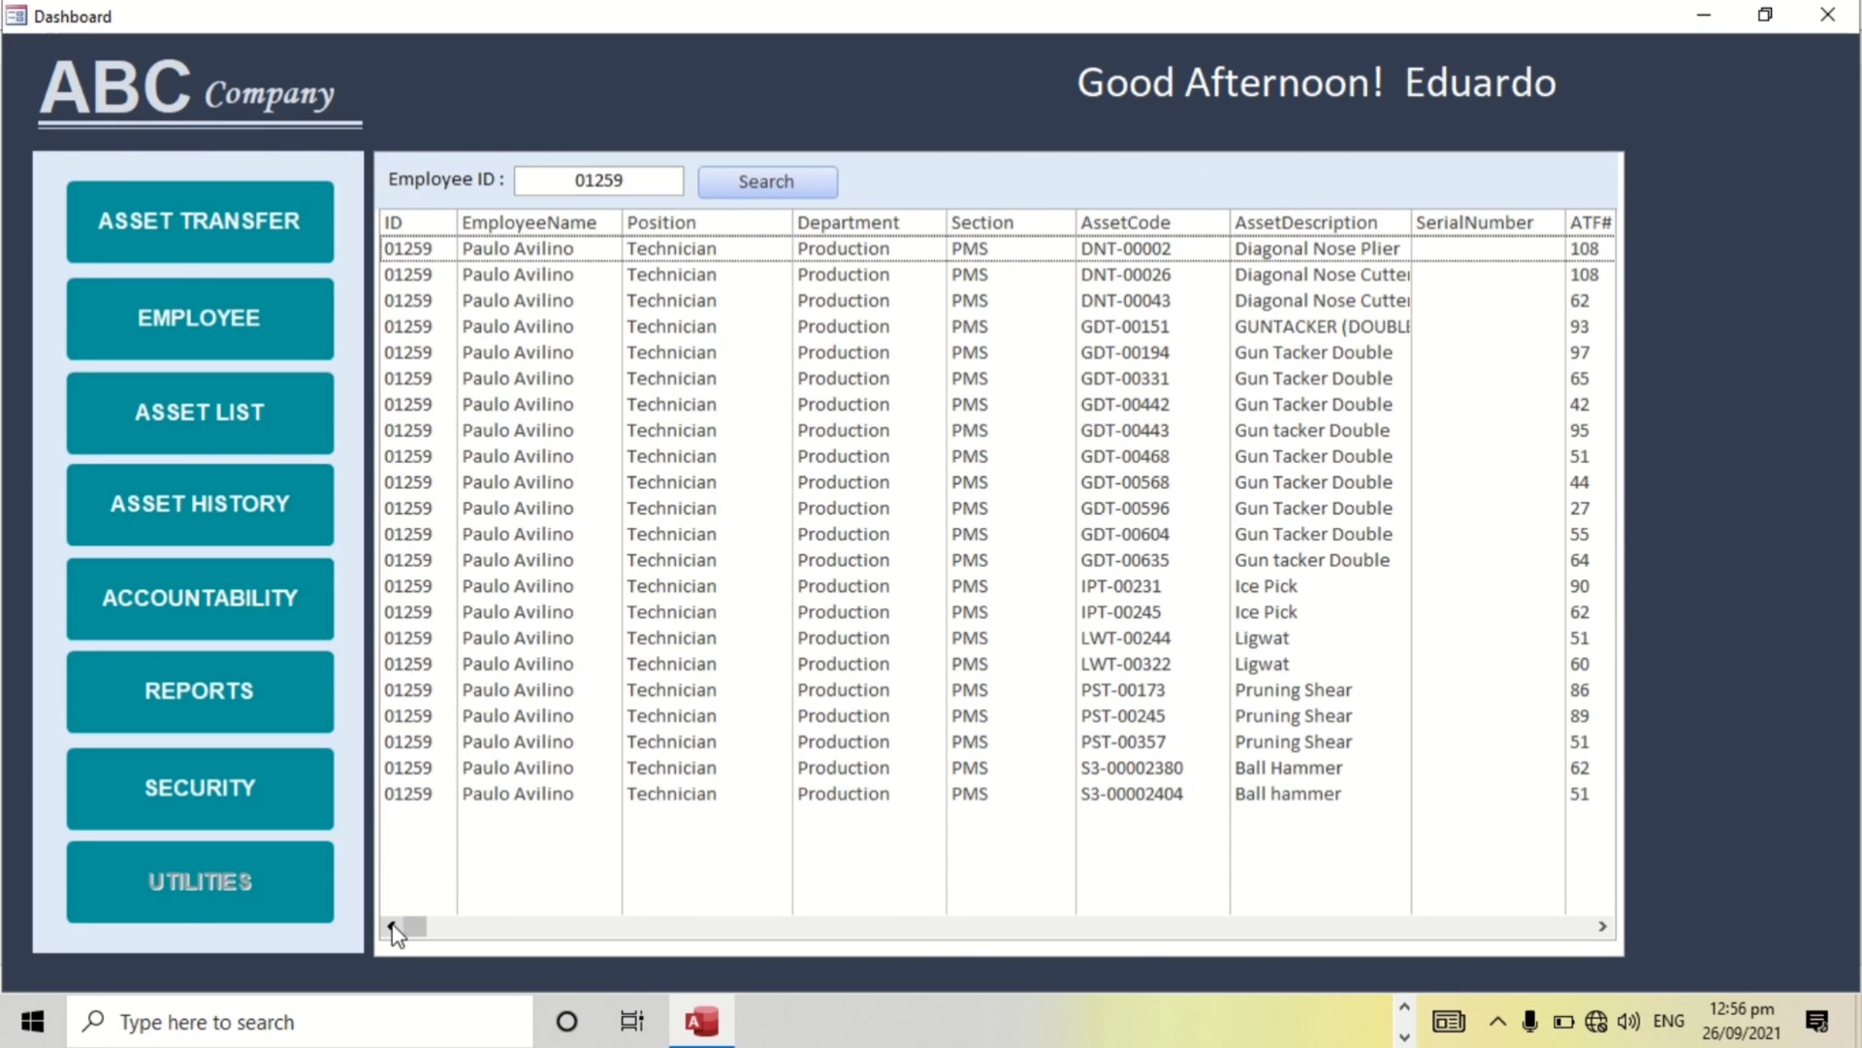